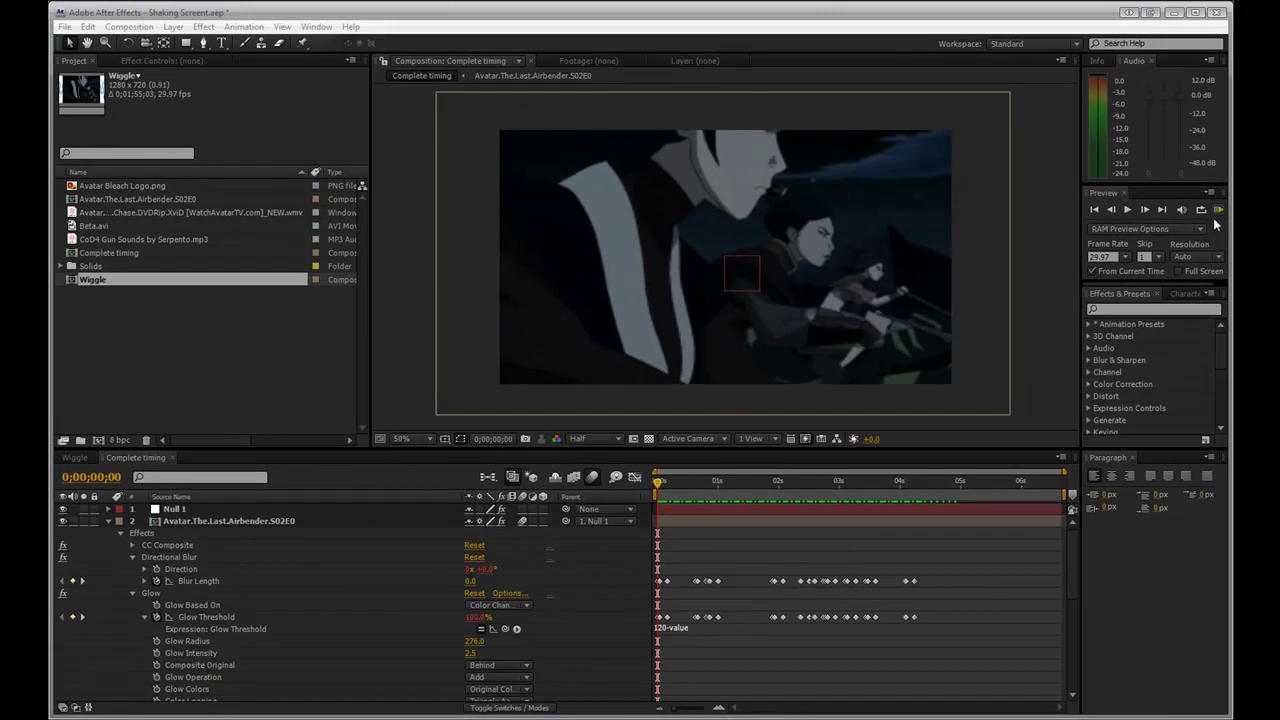
Preview the finished Complete timing comp, then switch to the Wiggle composition.
left_click(1218, 210)
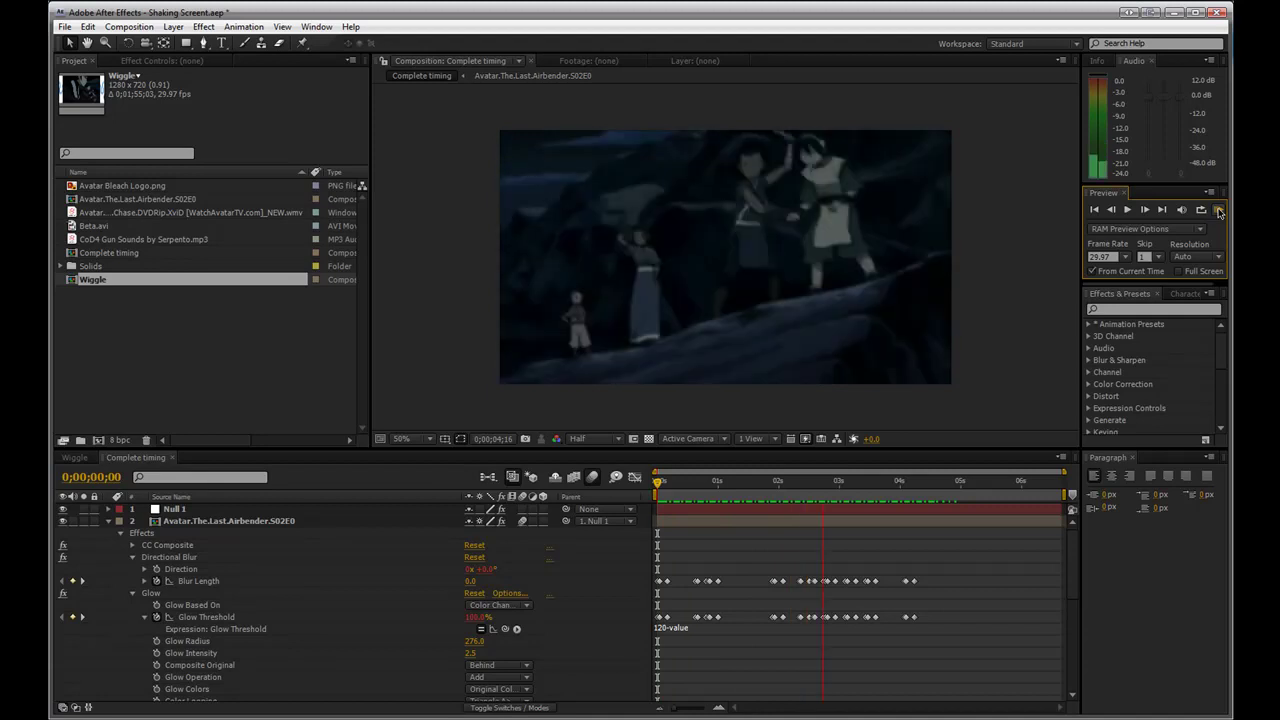
left_click(1219, 211)
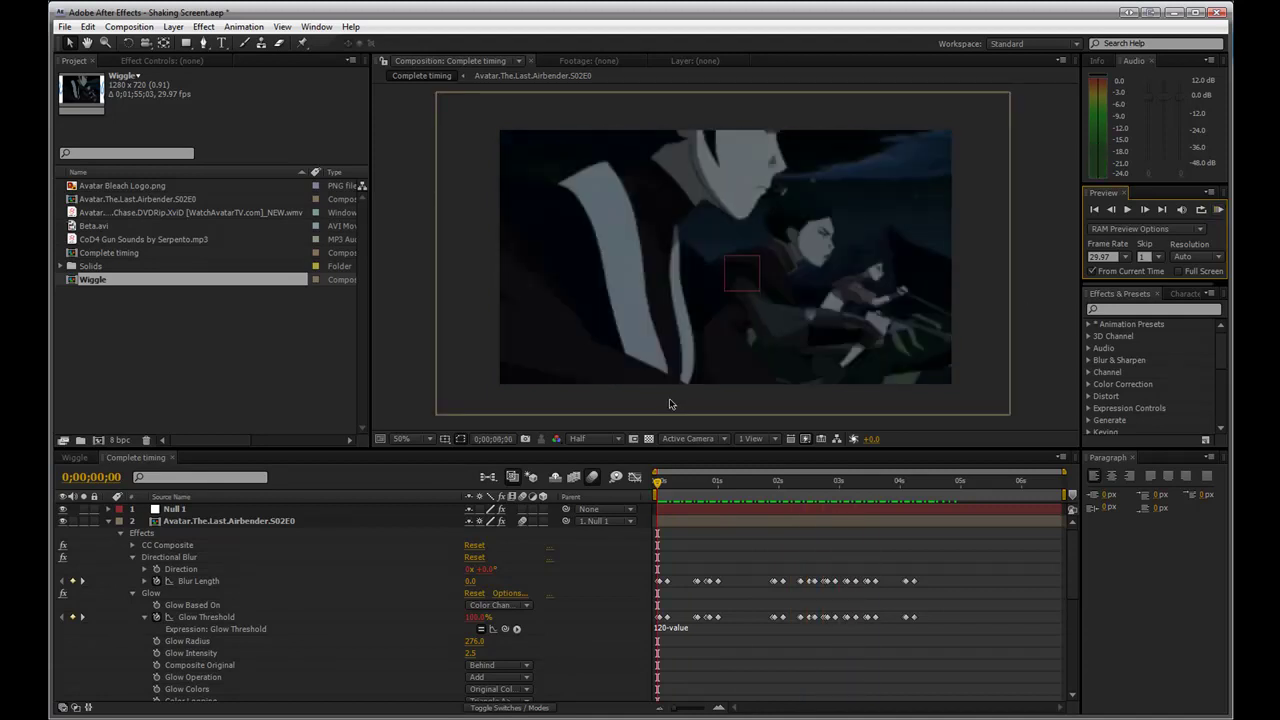
left_click(74, 458)
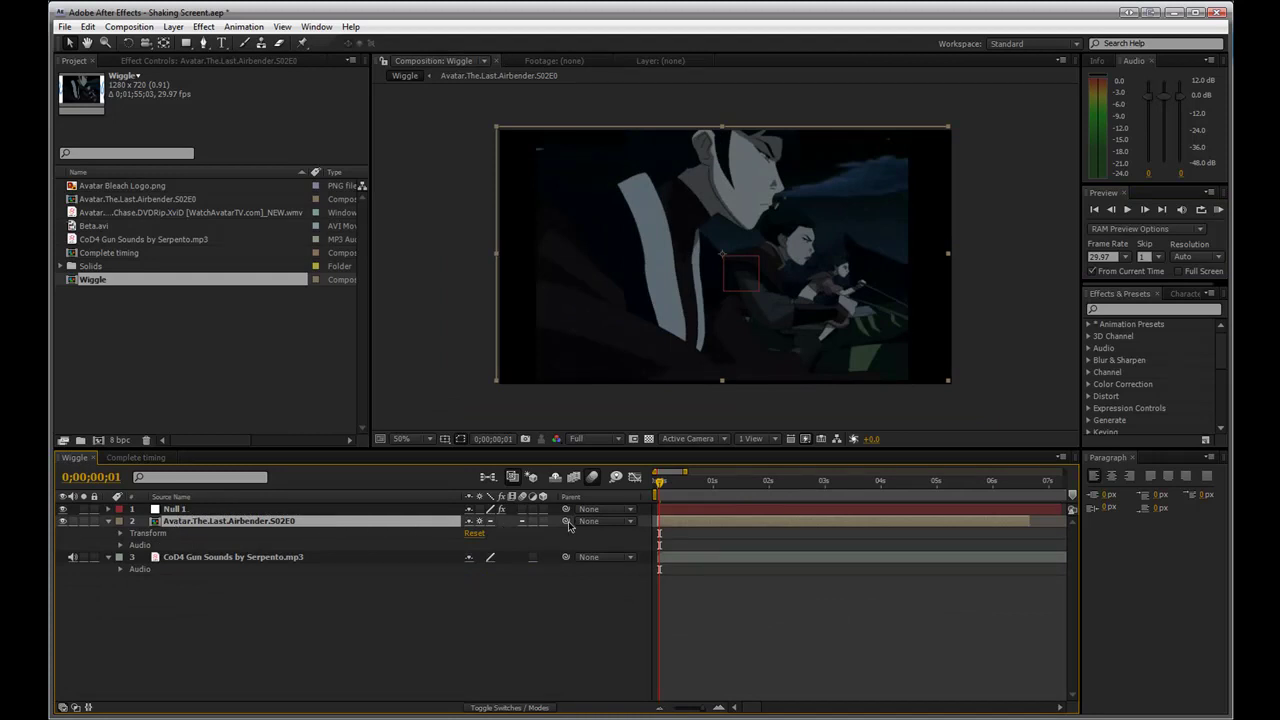
Parent the Avatar footage layer to Null 1.
left_click_drag(566, 521, 178, 513)
left_click(176, 510)
left_click(152, 62)
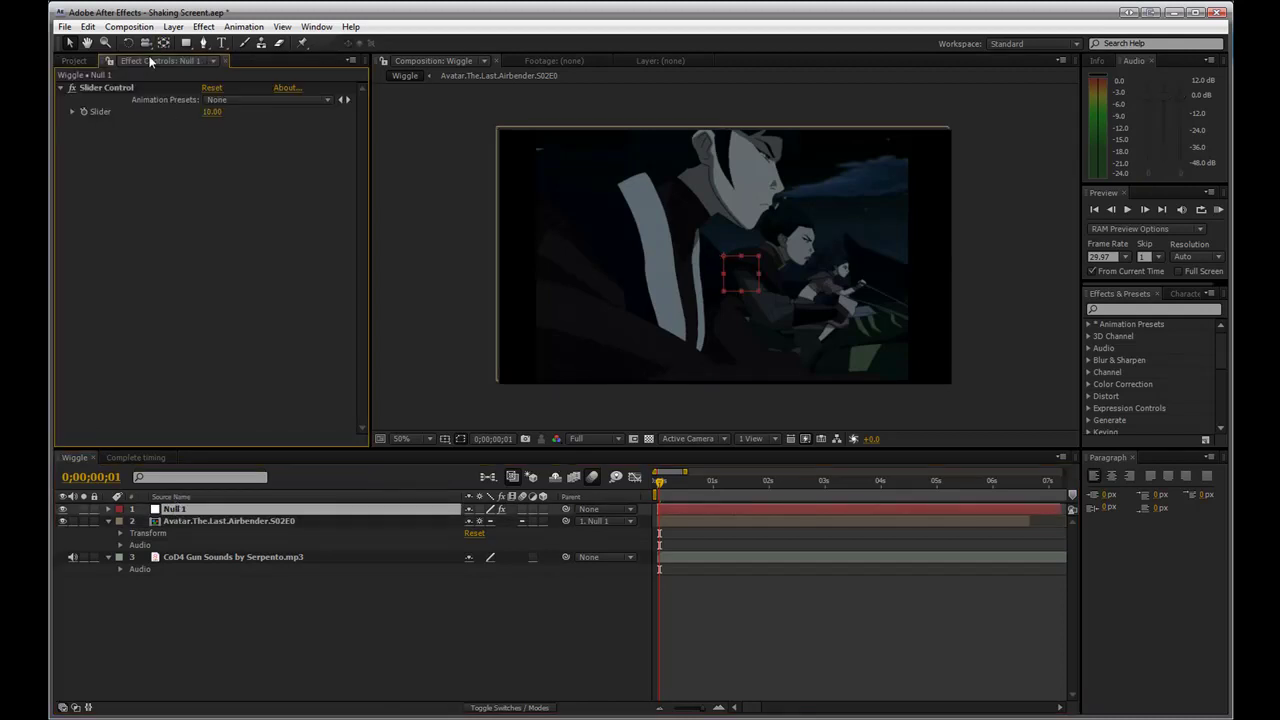
Inspect Null 1's Slider Control (10.00) and Position, then reselect the Avatar layer.
left_click(107, 510)
left_click(120, 521)
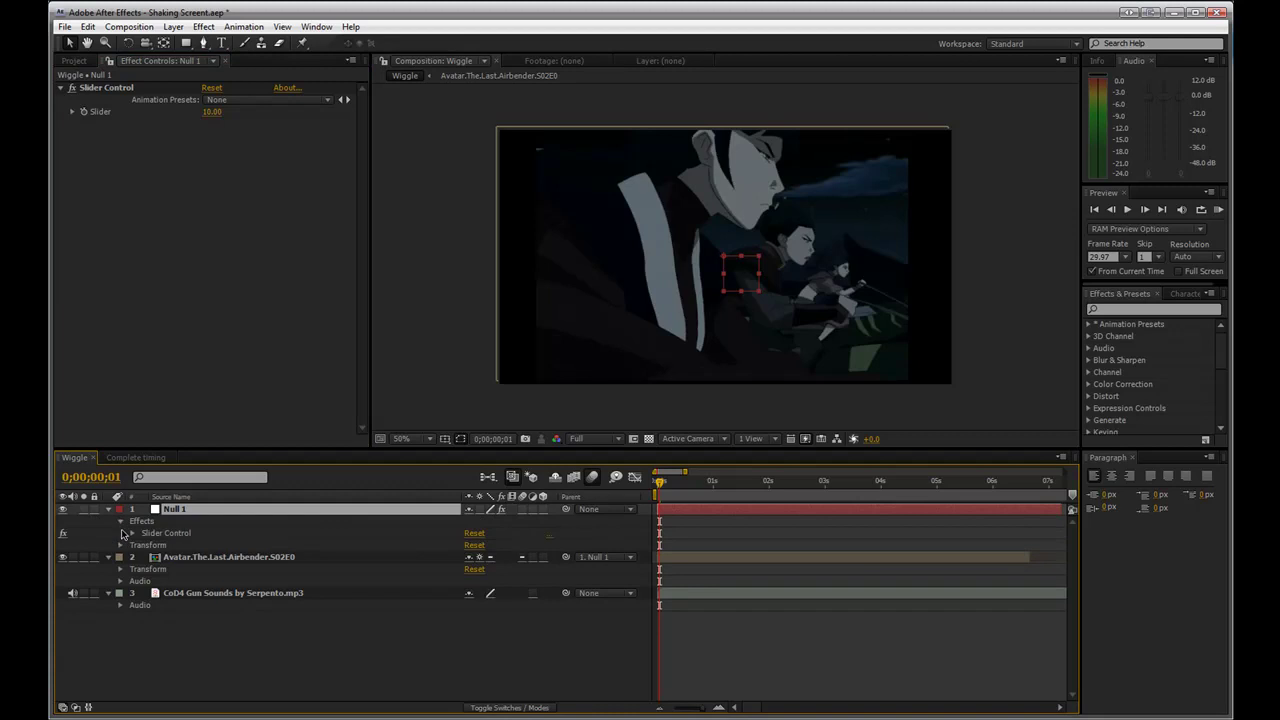
left_click(120, 521)
left_click(120, 533)
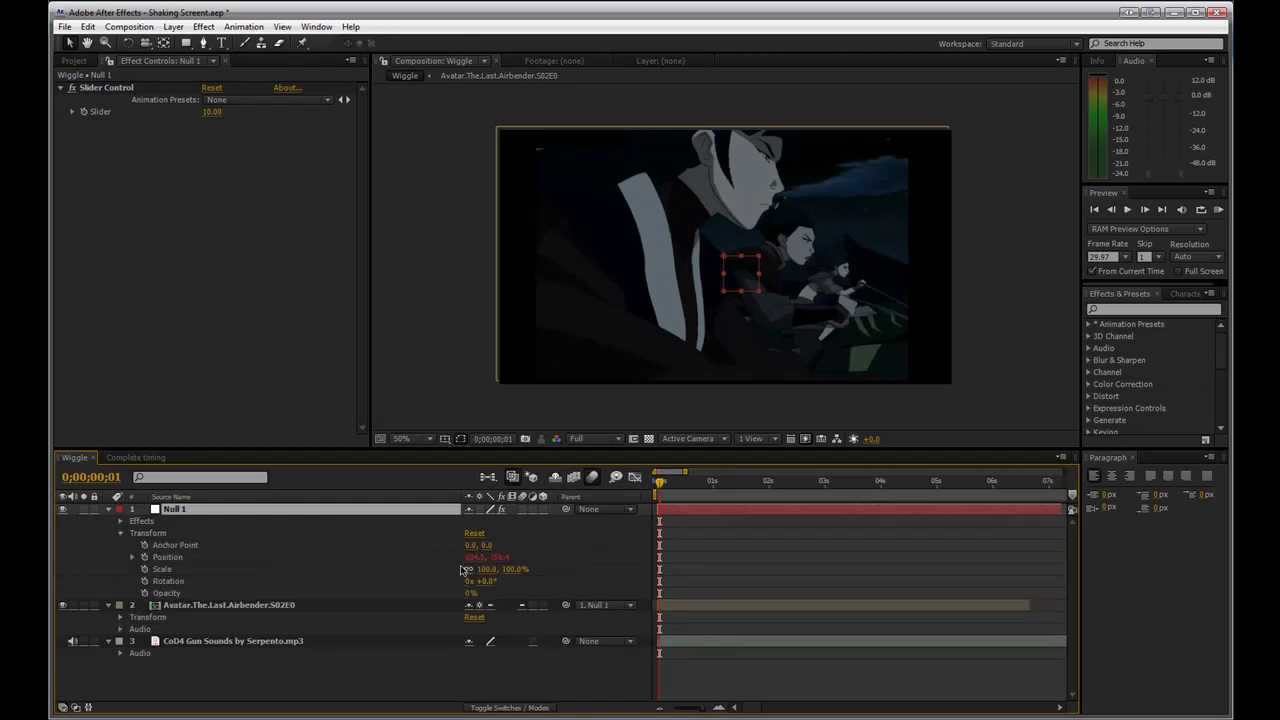
left_click(162, 557)
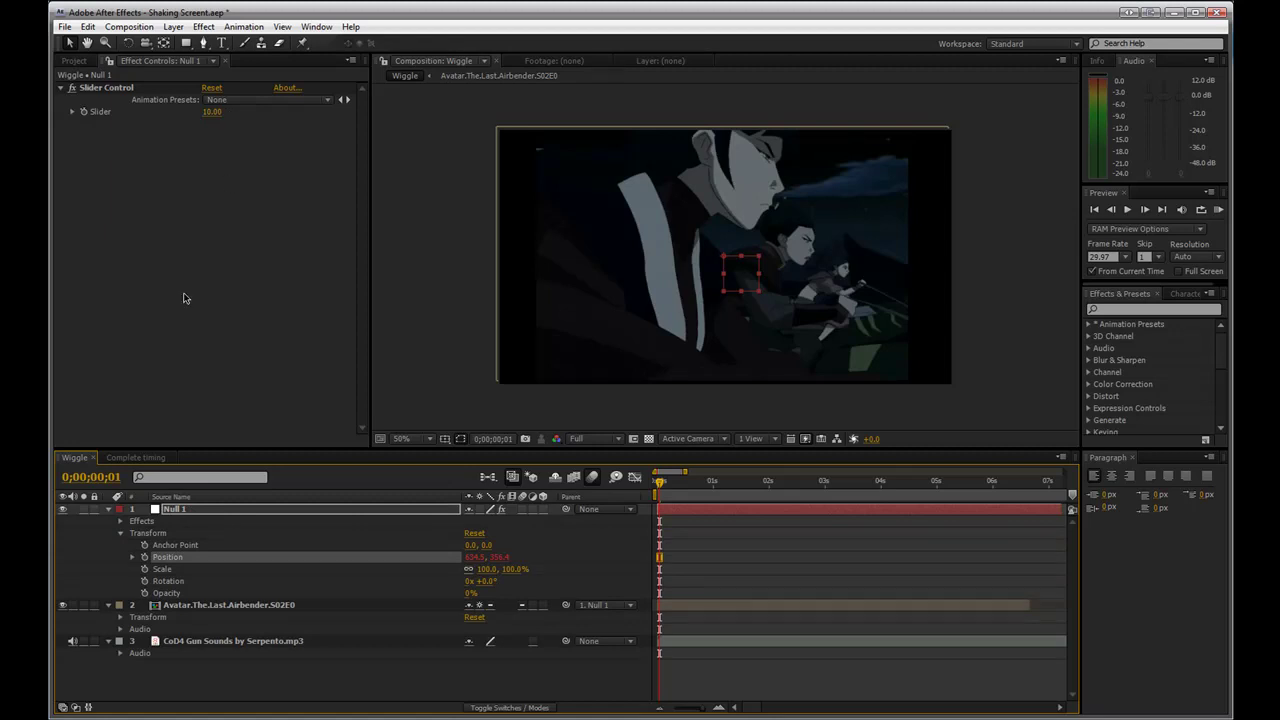
left_click(108, 509)
left_click(229, 605)
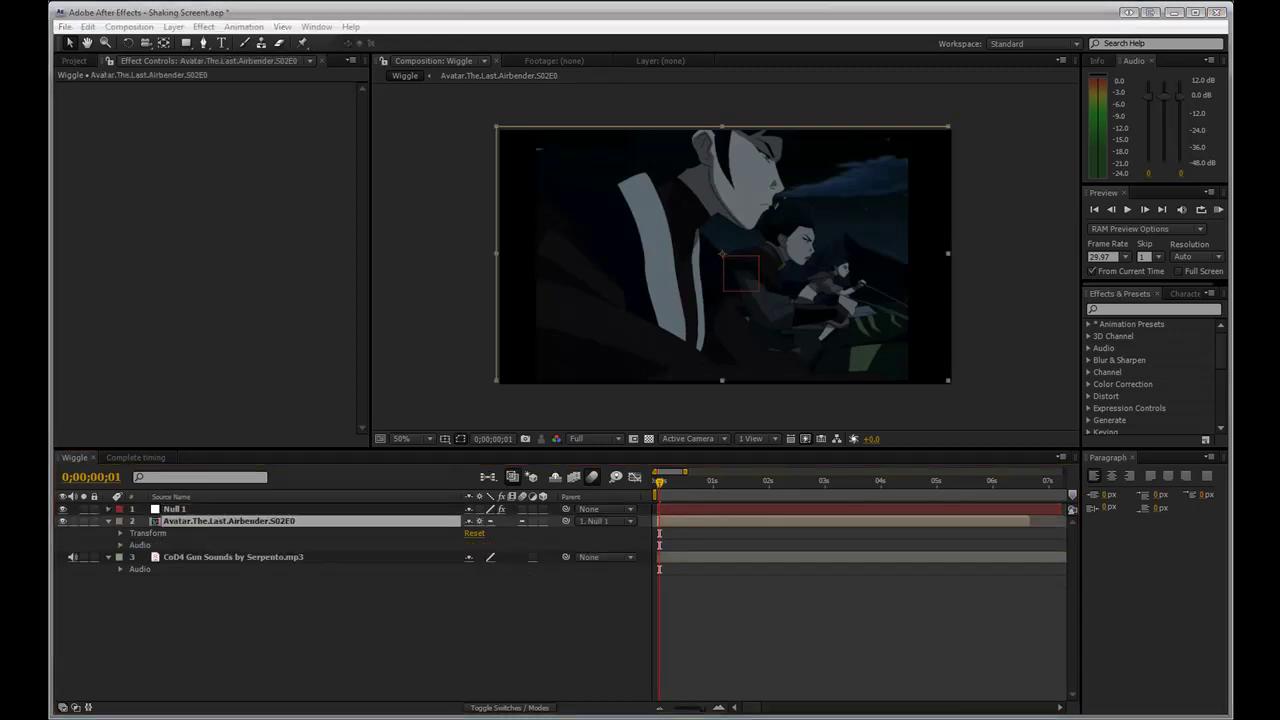
Apply Directional Blur to the Avatar footage layer, found by searching 'dir'.
left_click(1126, 310)
type("dir")
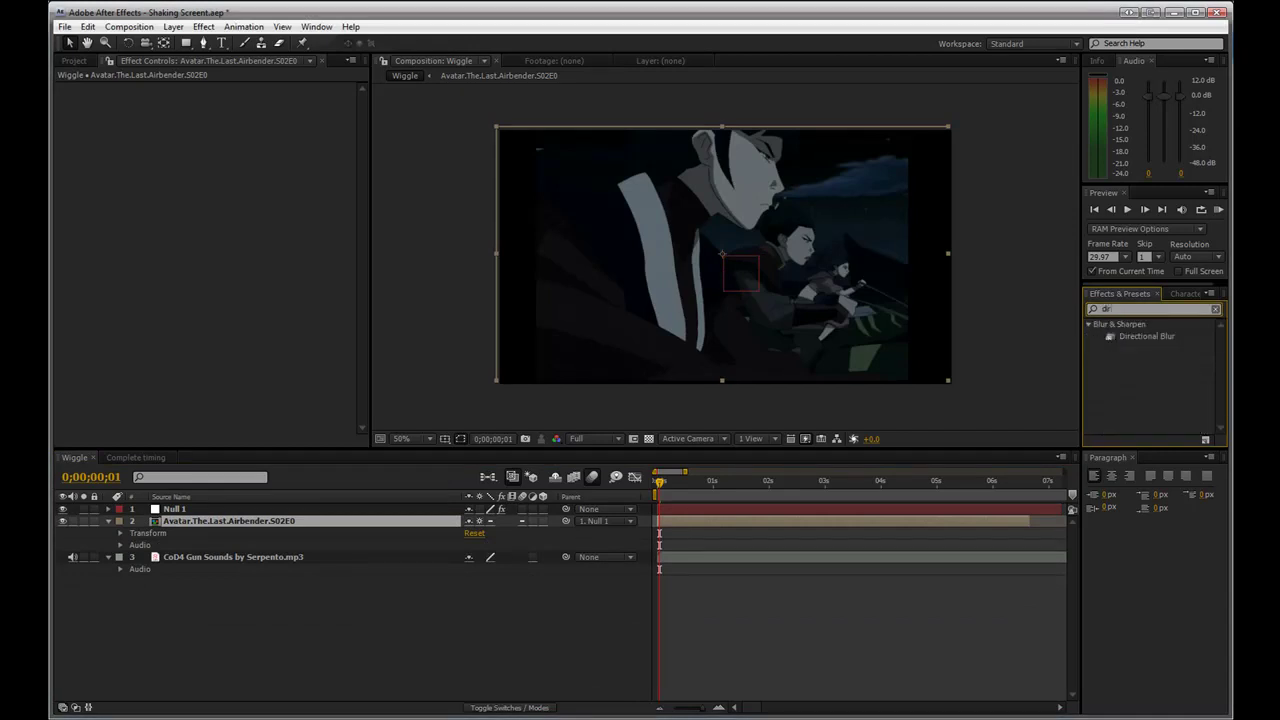
left_click_drag(1146, 336, 264, 521)
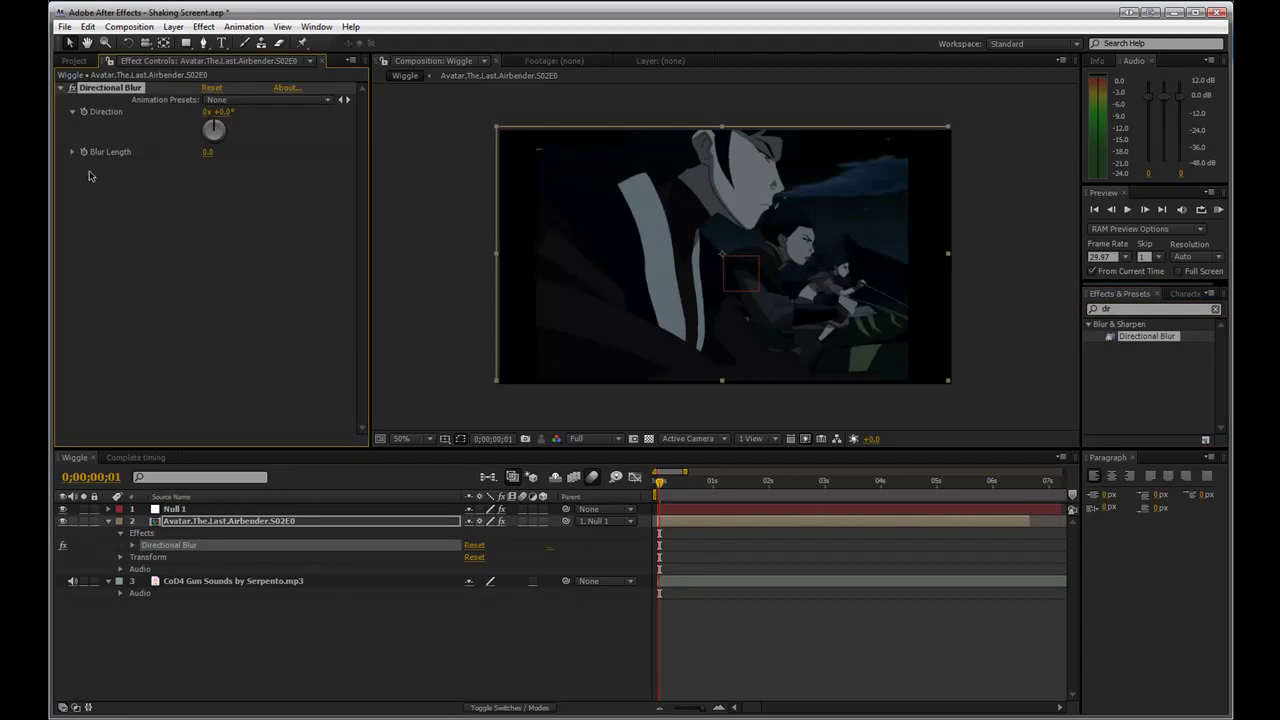
Compare against Complete timing's Directional Blur, then show the Avatar layer's blur settings in Wiggle.
left_click(140, 458)
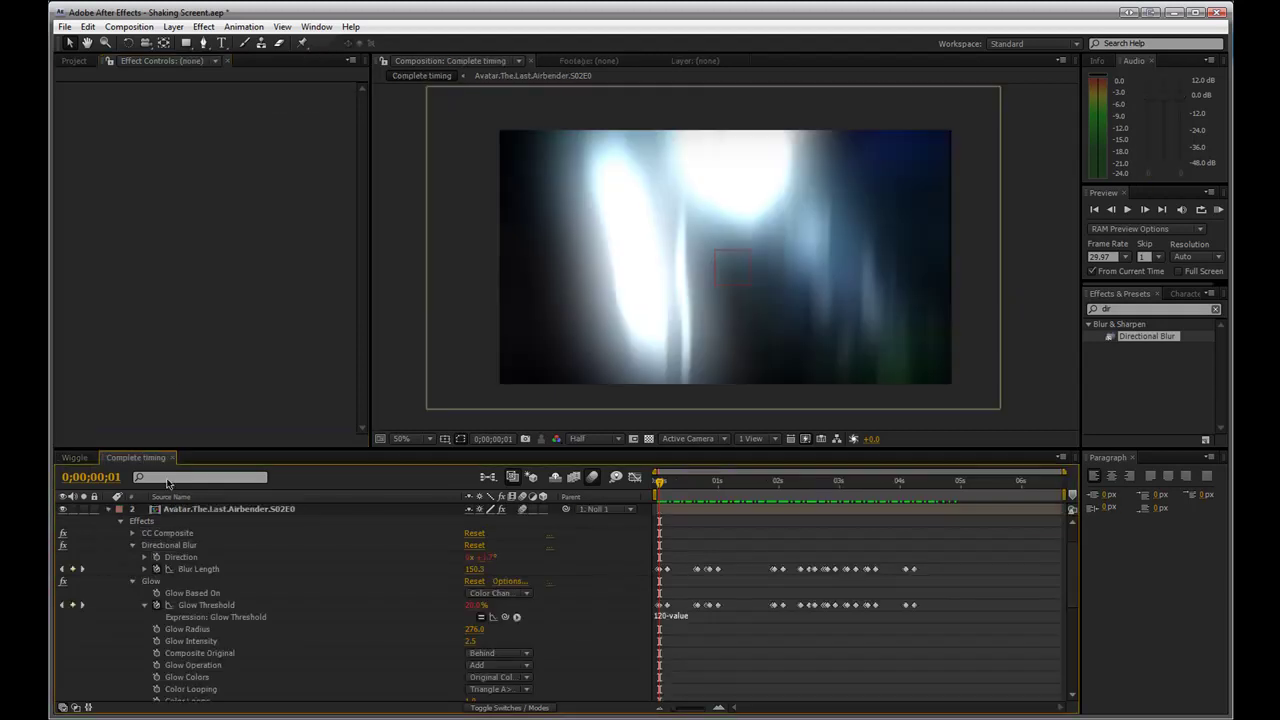
left_click(160, 546)
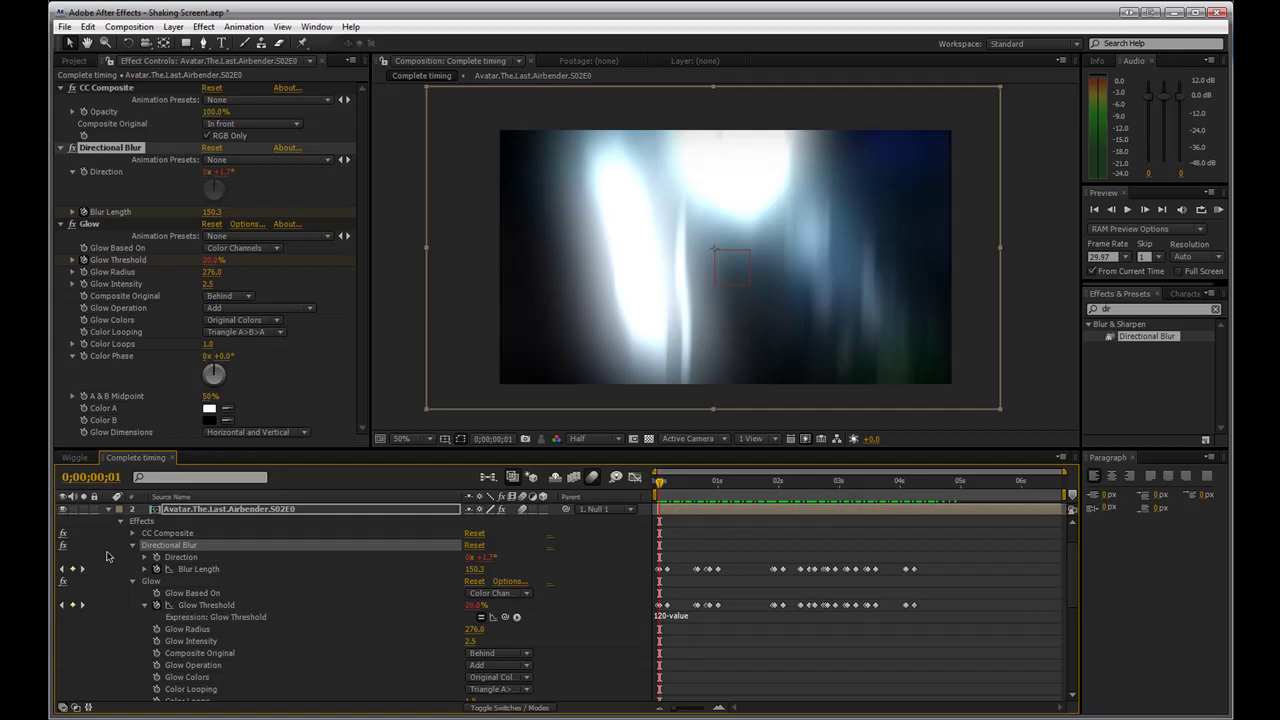
left_click(109, 96)
left_click(107, 147)
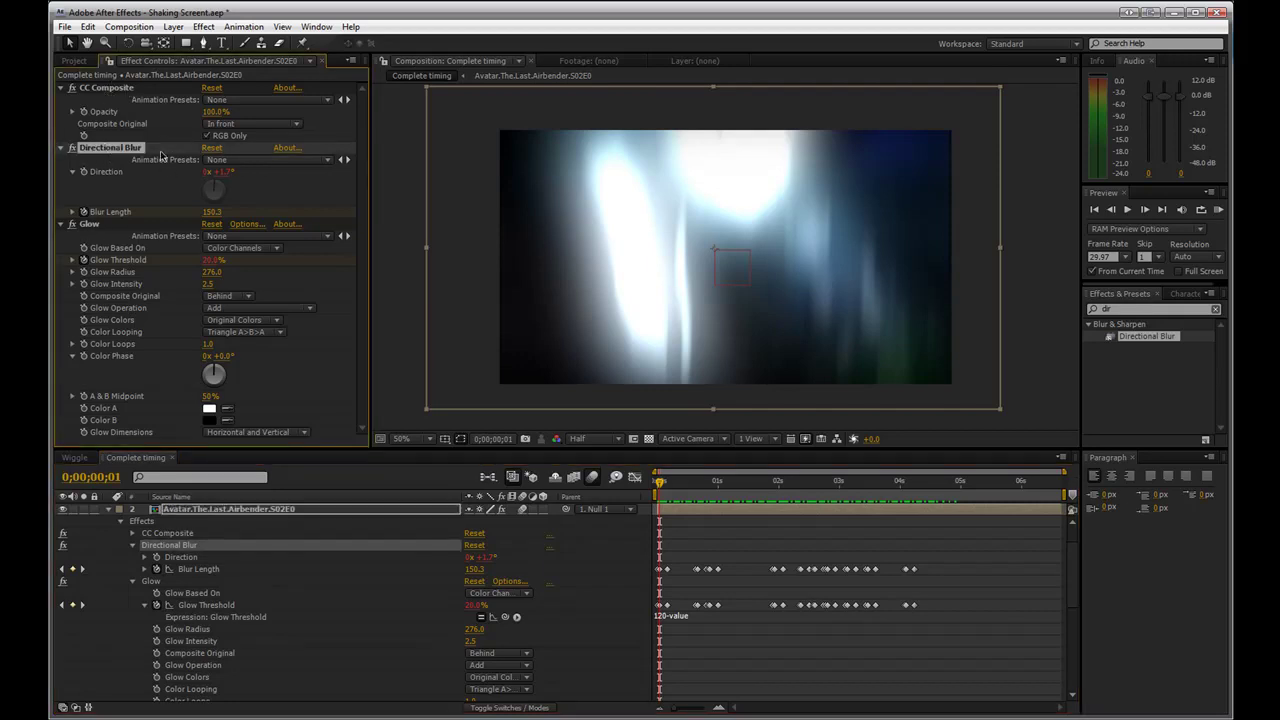
left_click(76, 62)
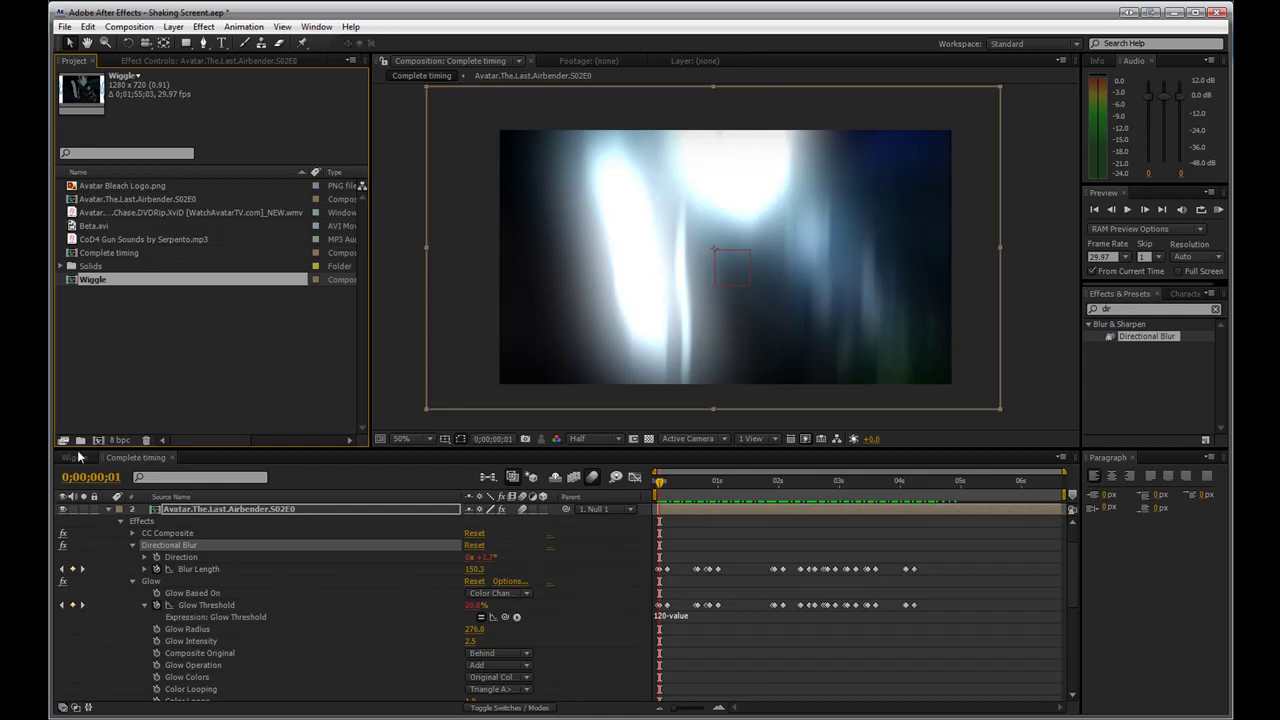
left_click(74, 457)
left_click(172, 522)
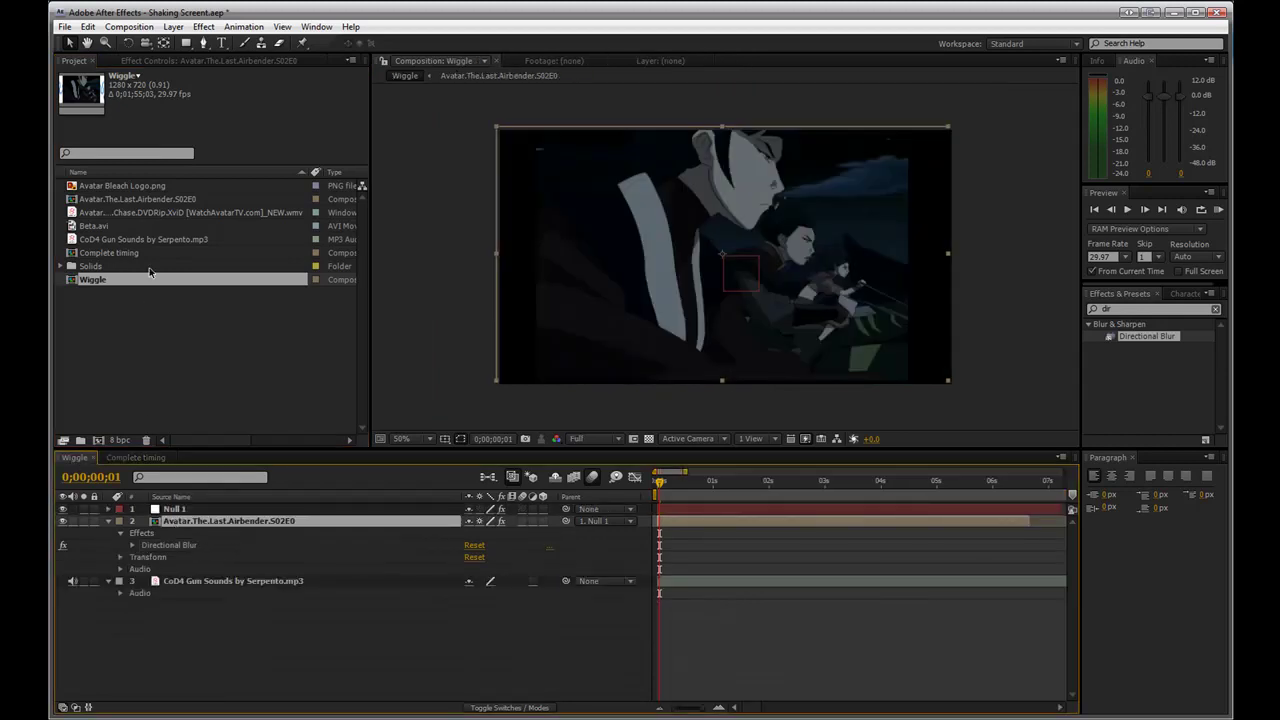
left_click(158, 61)
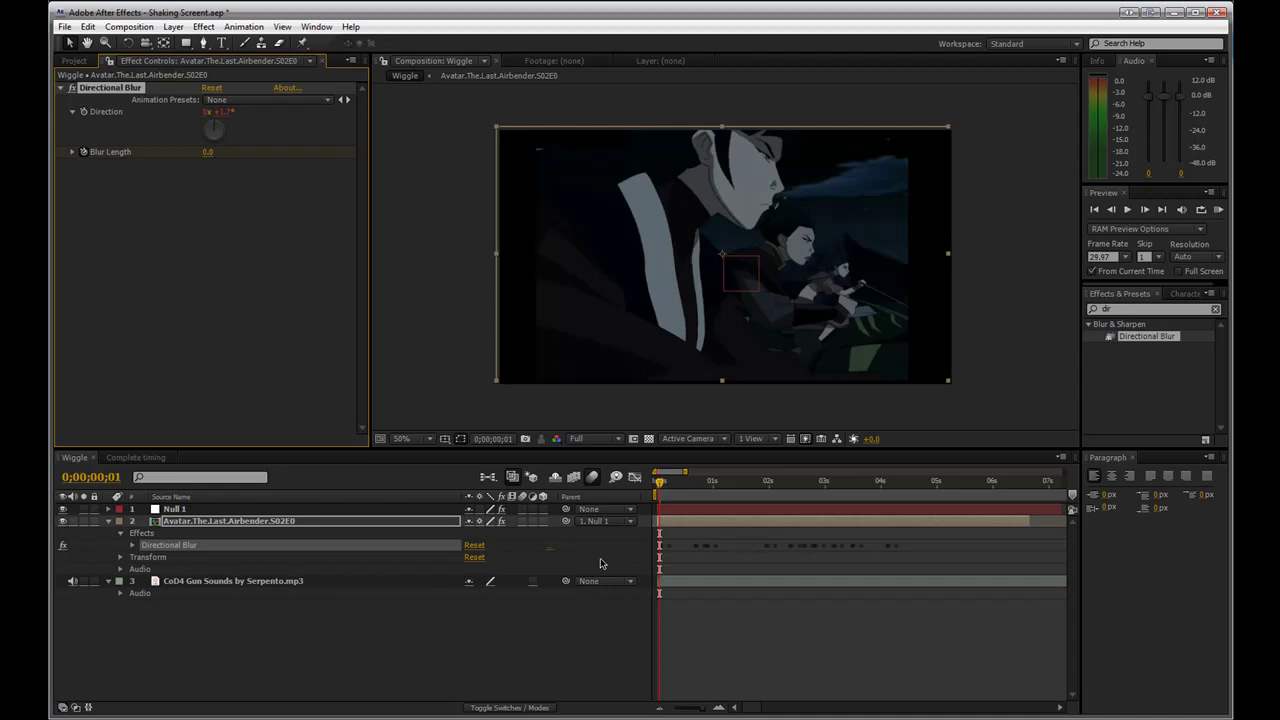
Reveal and enlarge the CoD4 Gun Sounds waveform, setting Audio Levels to +9.00 dB.
left_click(120, 594)
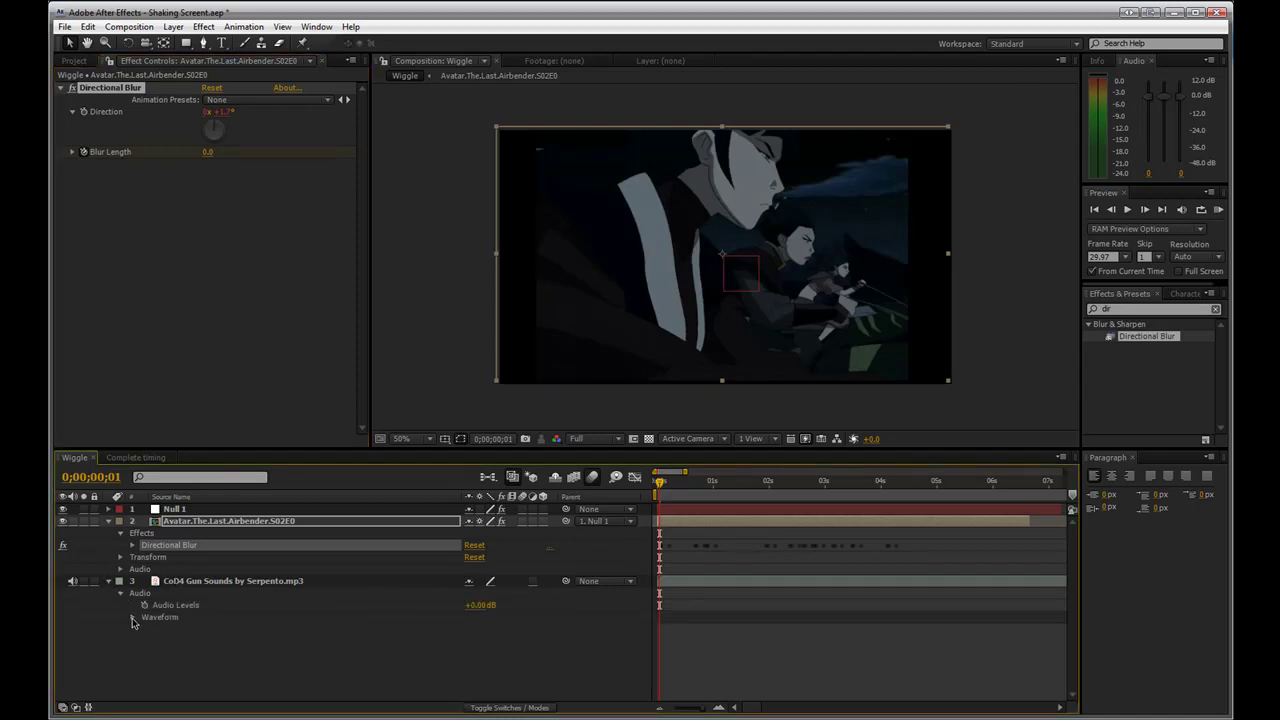
left_click(133, 619)
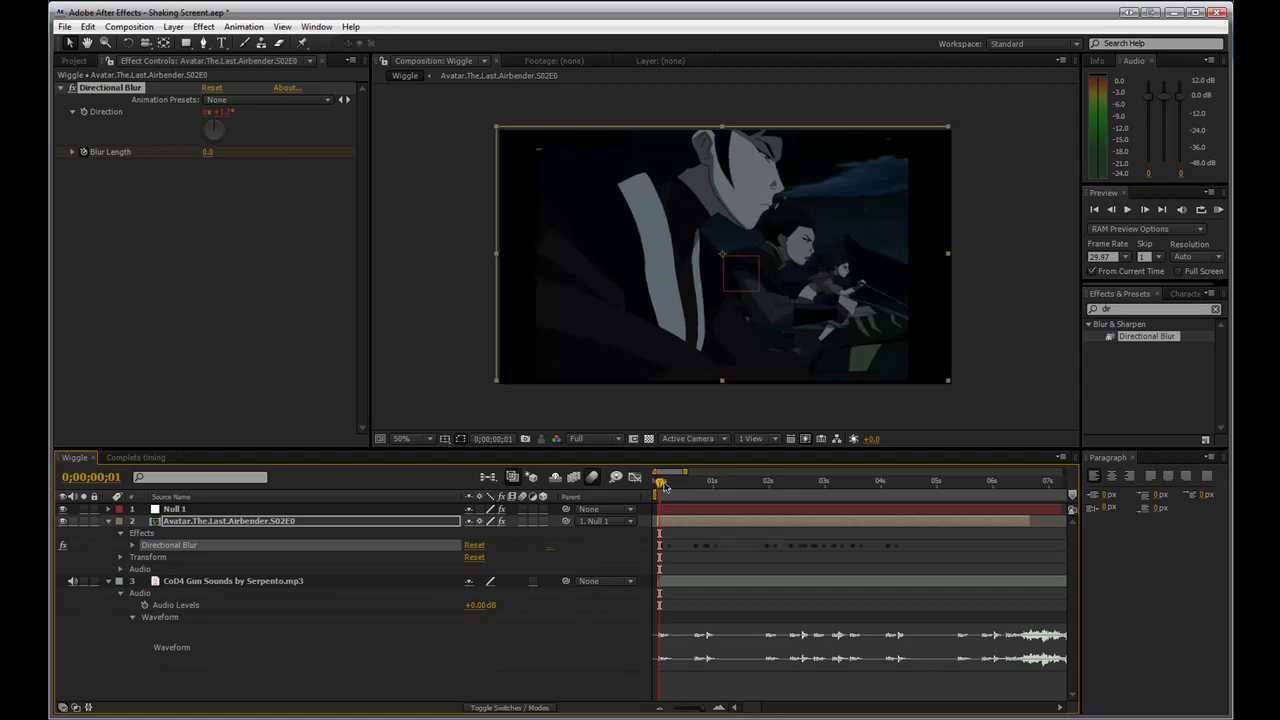
left_click_drag(665, 486, 773, 482)
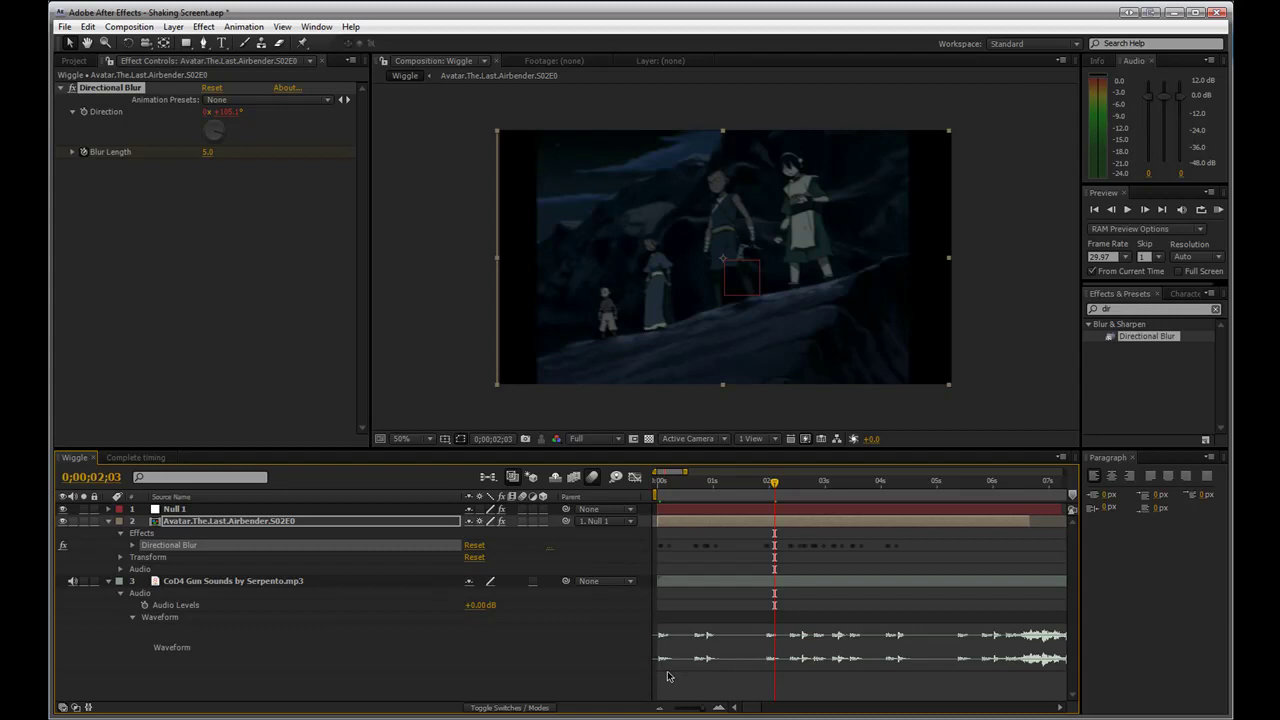
mouse_move(669, 669)
left_mouse_down()
mouse_move(669, 719)
mouse_move(673, 693)
left_mouse_up()
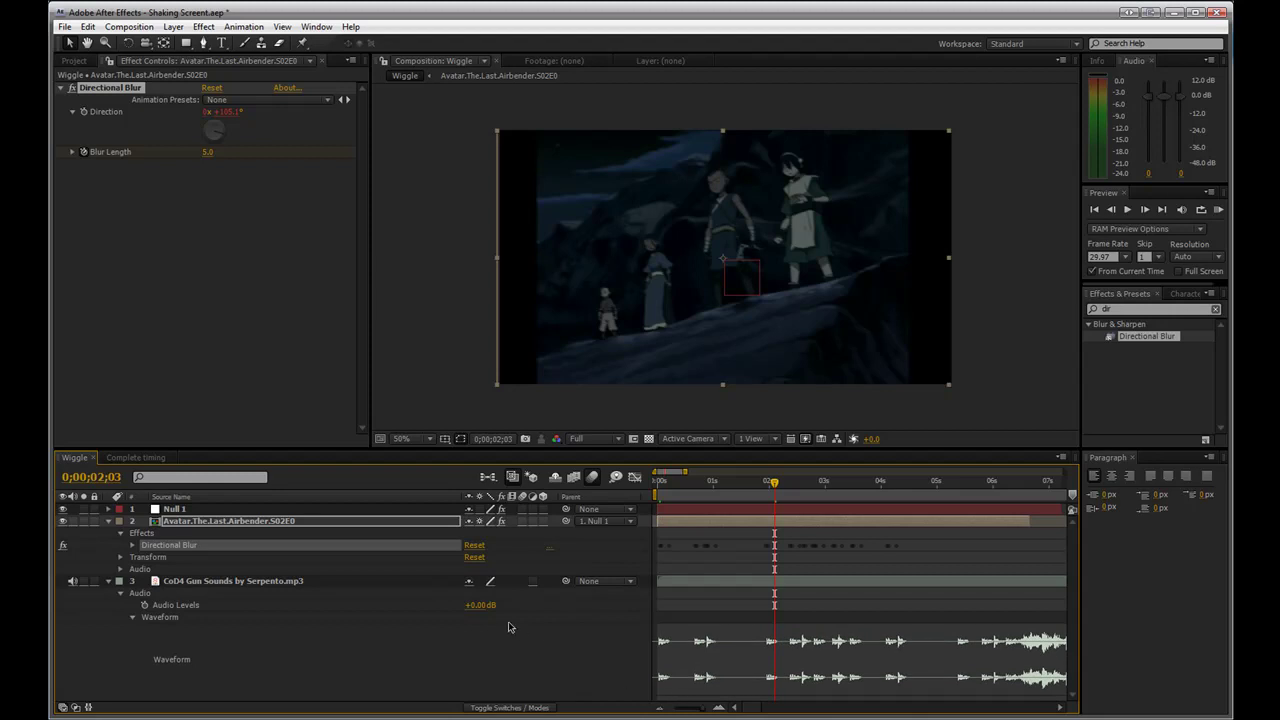
left_click_drag(481, 605, 483, 606)
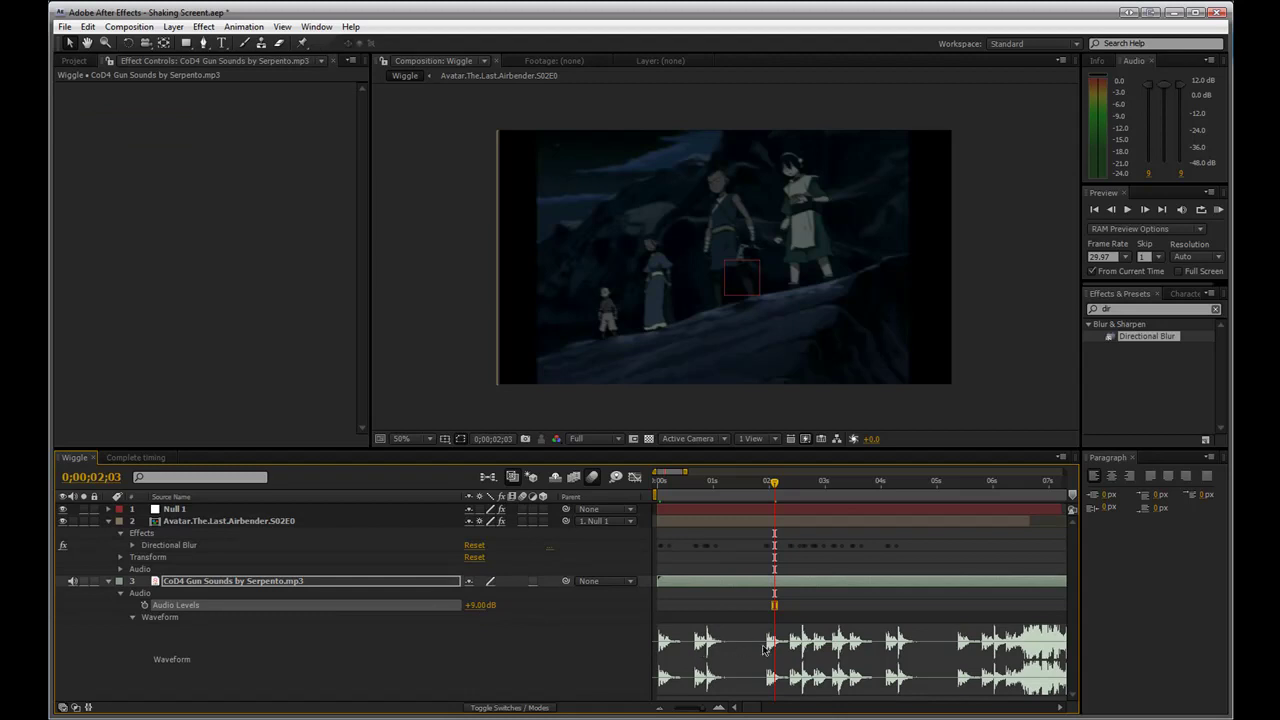
key("Page_Up")
left_click_drag(754, 492, 657, 515)
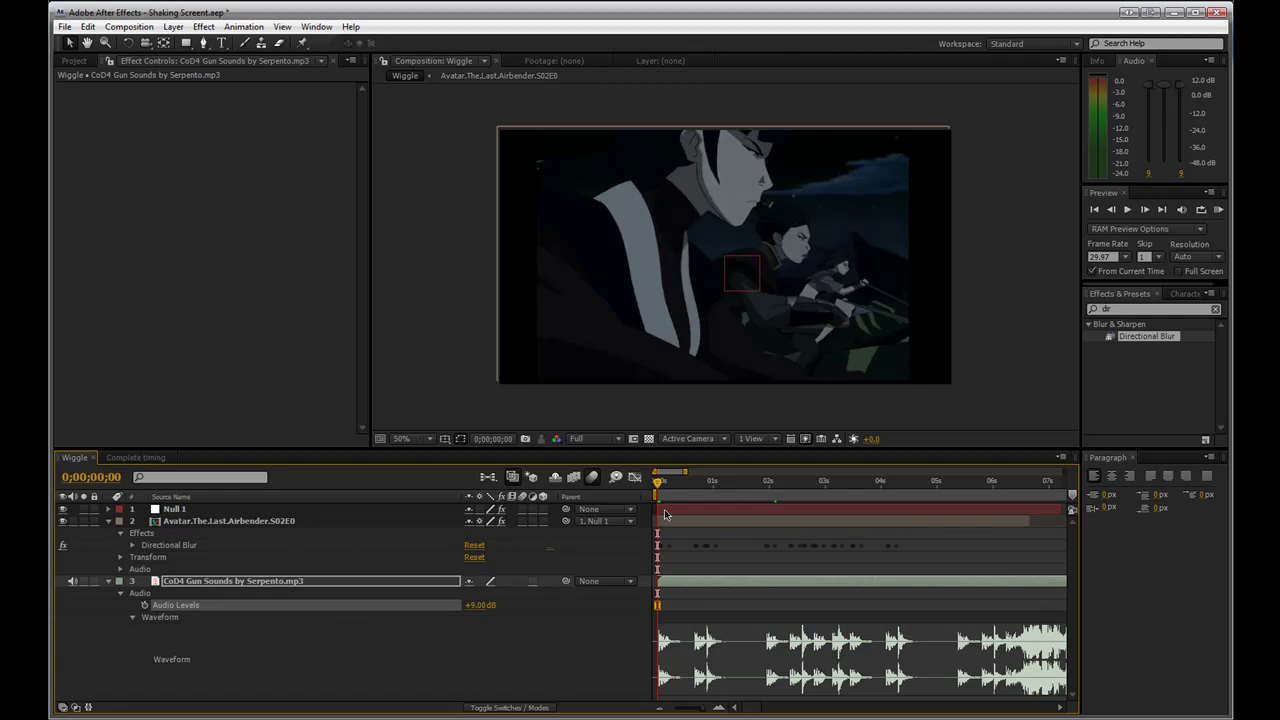
Delete the existing Blur Length keyframes on the Directional Blur.
left_click(131, 545)
left_click(158, 546)
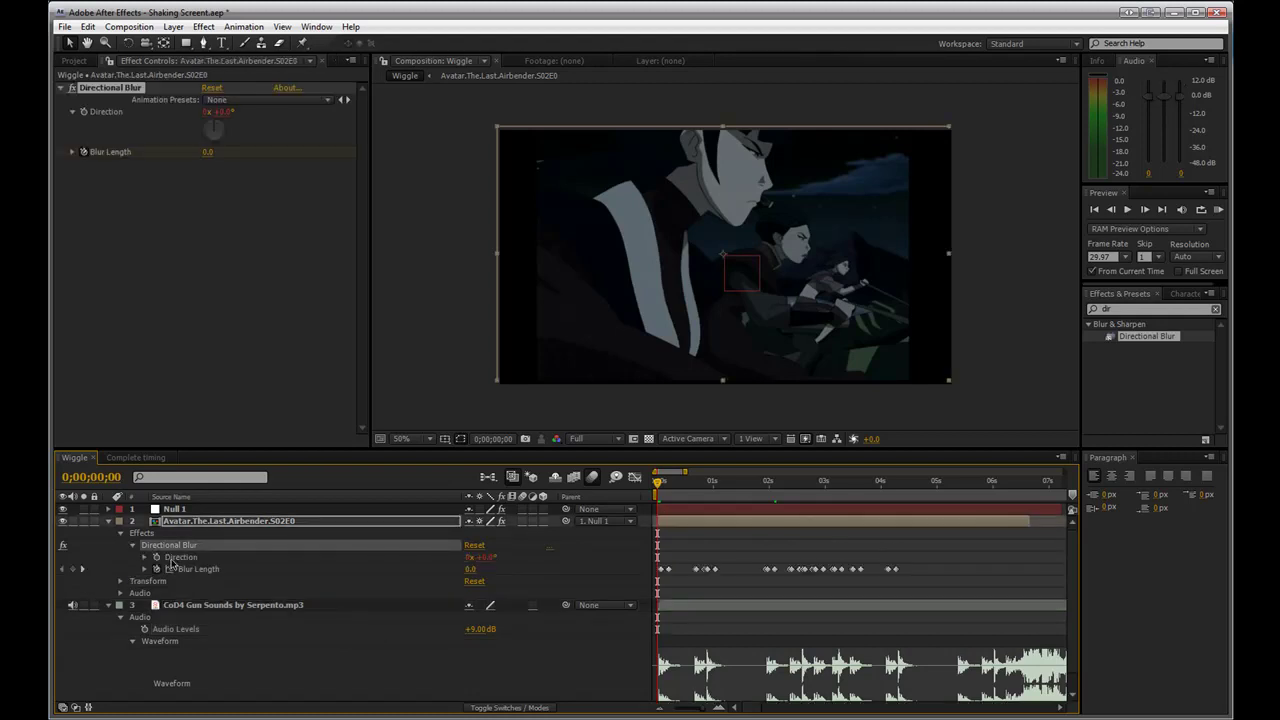
left_click(187, 569)
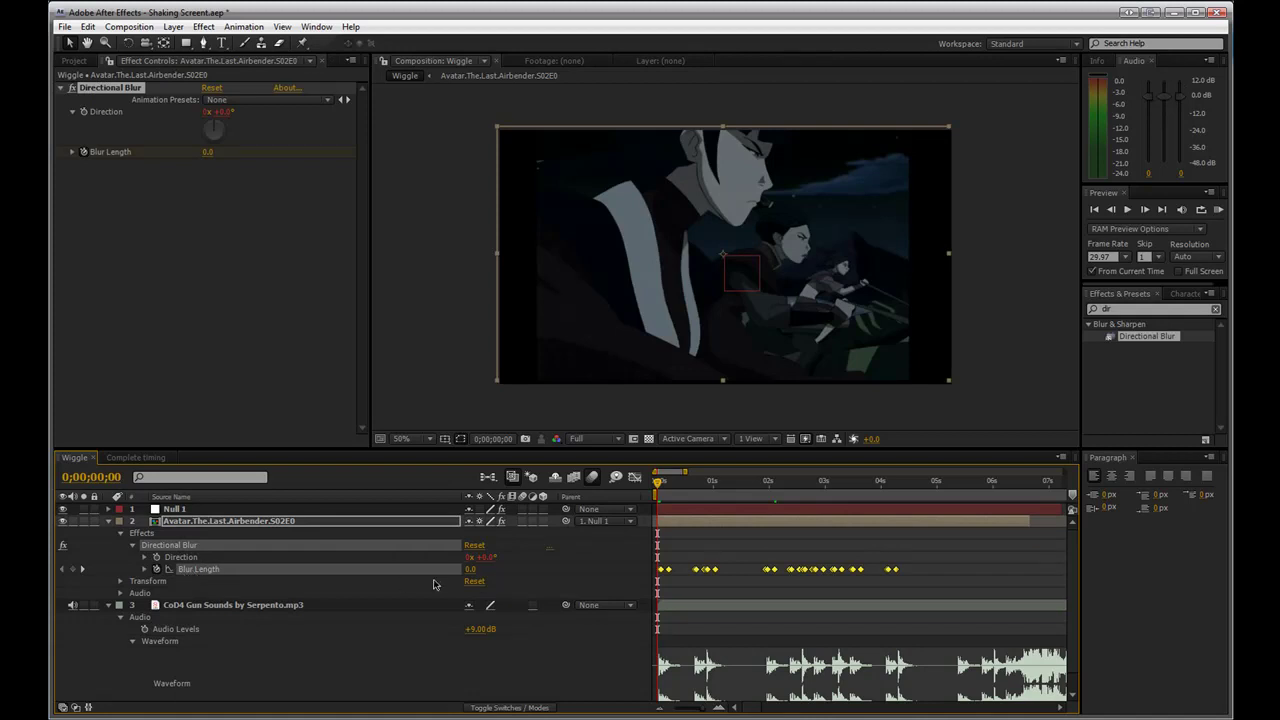
left_click_drag(906, 566, 655, 575)
key("Delete")
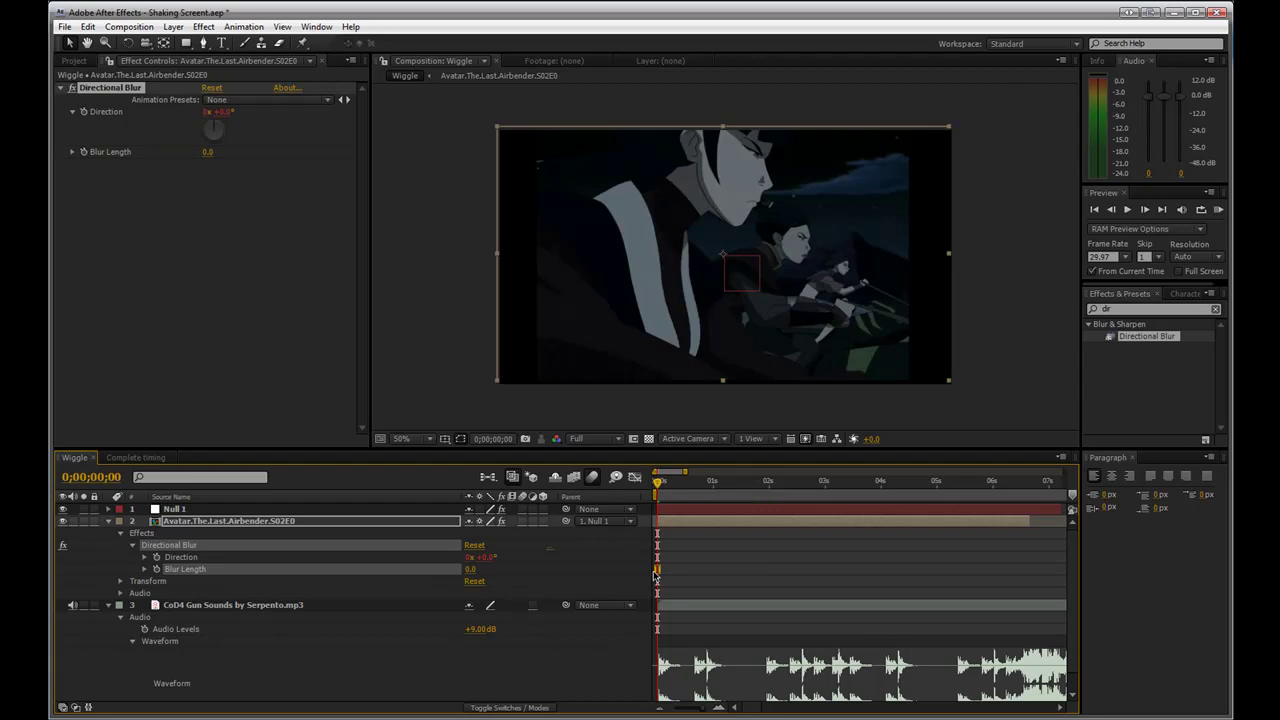
Keyframe Blur Length at 150 on frame 1.
left_click(157, 570)
key("Page_Down")
left_click(470, 570)
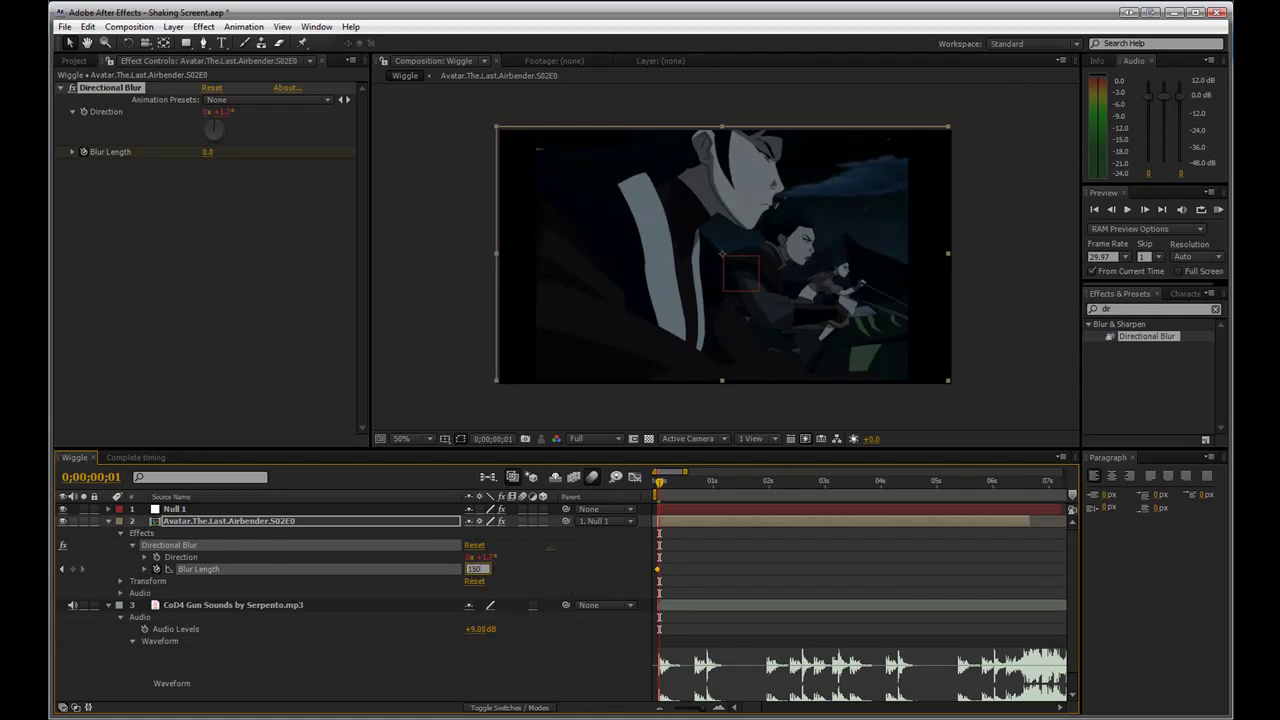
key("Return")
key("ctrl+z")
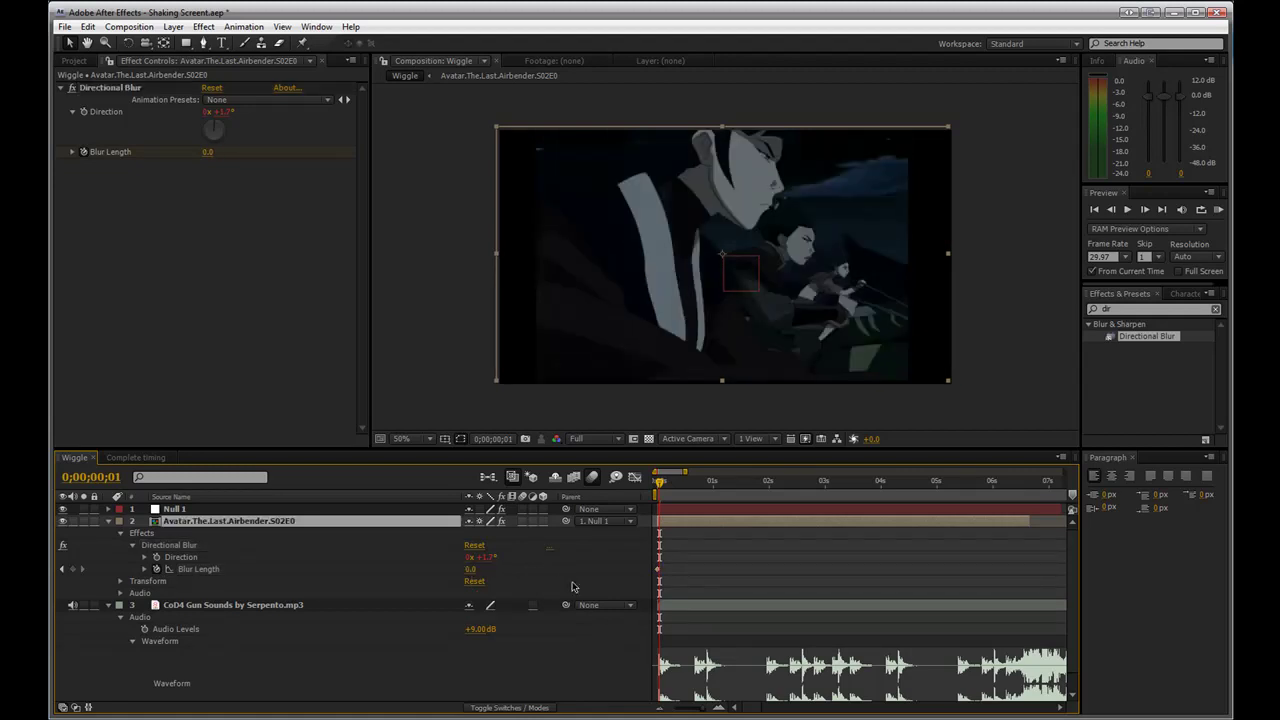
left_click(470, 569)
key("Return")
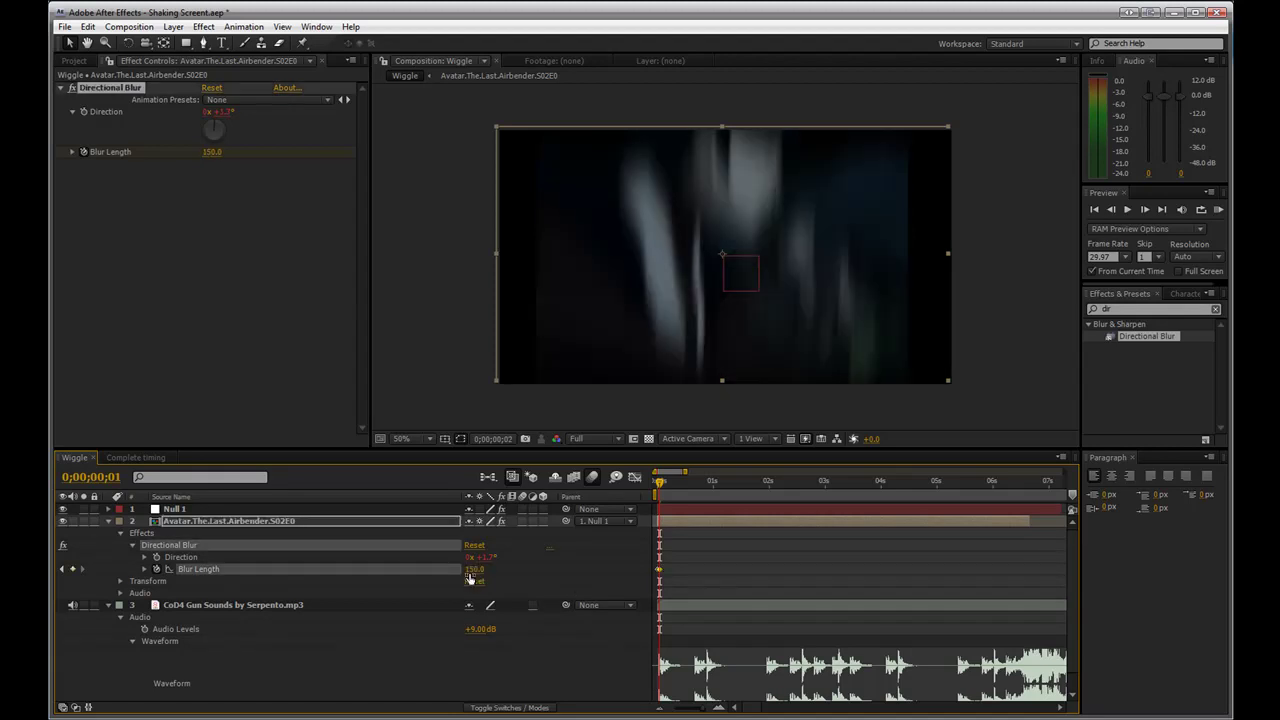
Keyframe Blur Length back to 0 at frame 4.
key("Page_Down")
key("Page_Down")
key("Page_Down")
key("Page_Down")
key("Page_Up")
key("Page_Up")
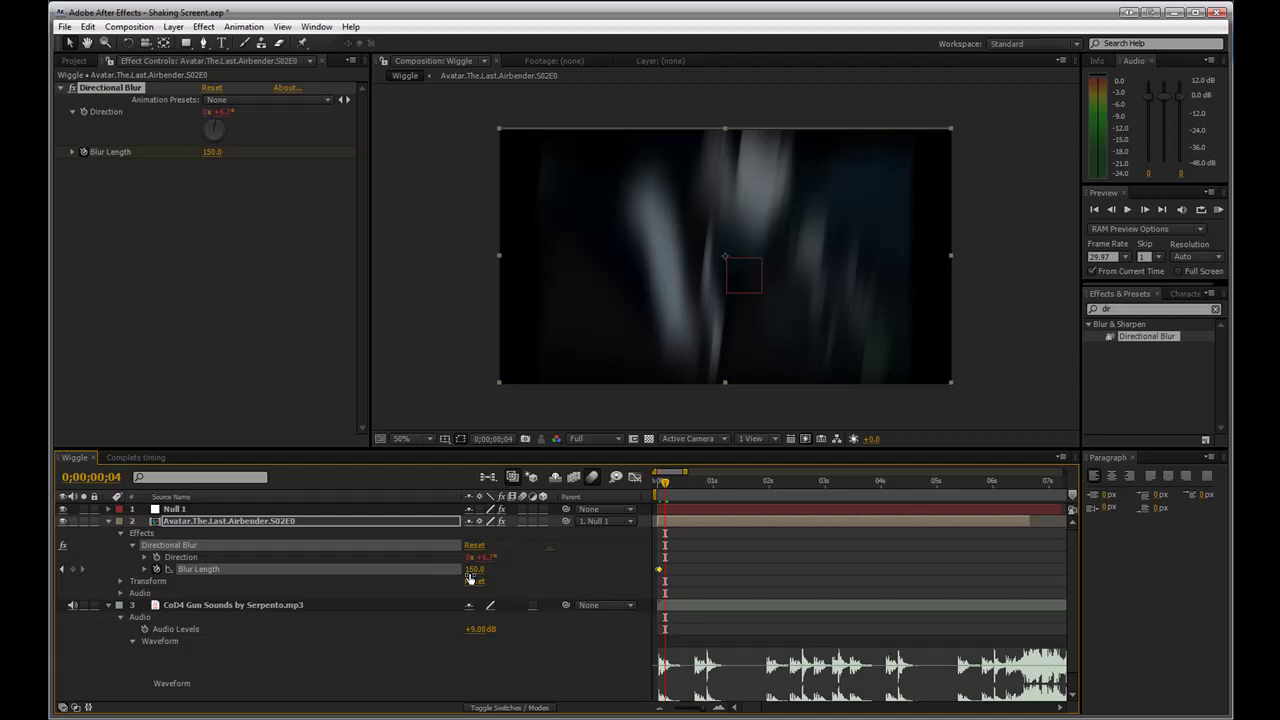
key("Page_Up")
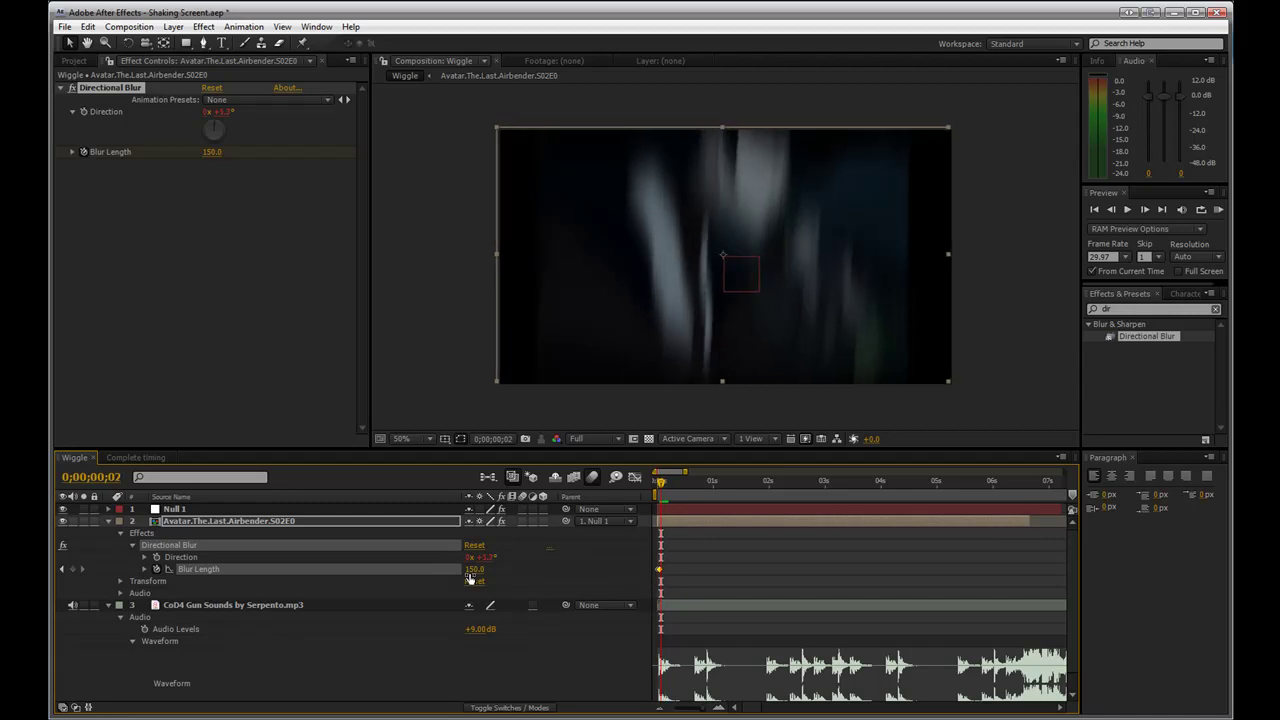
key("Page_Down")
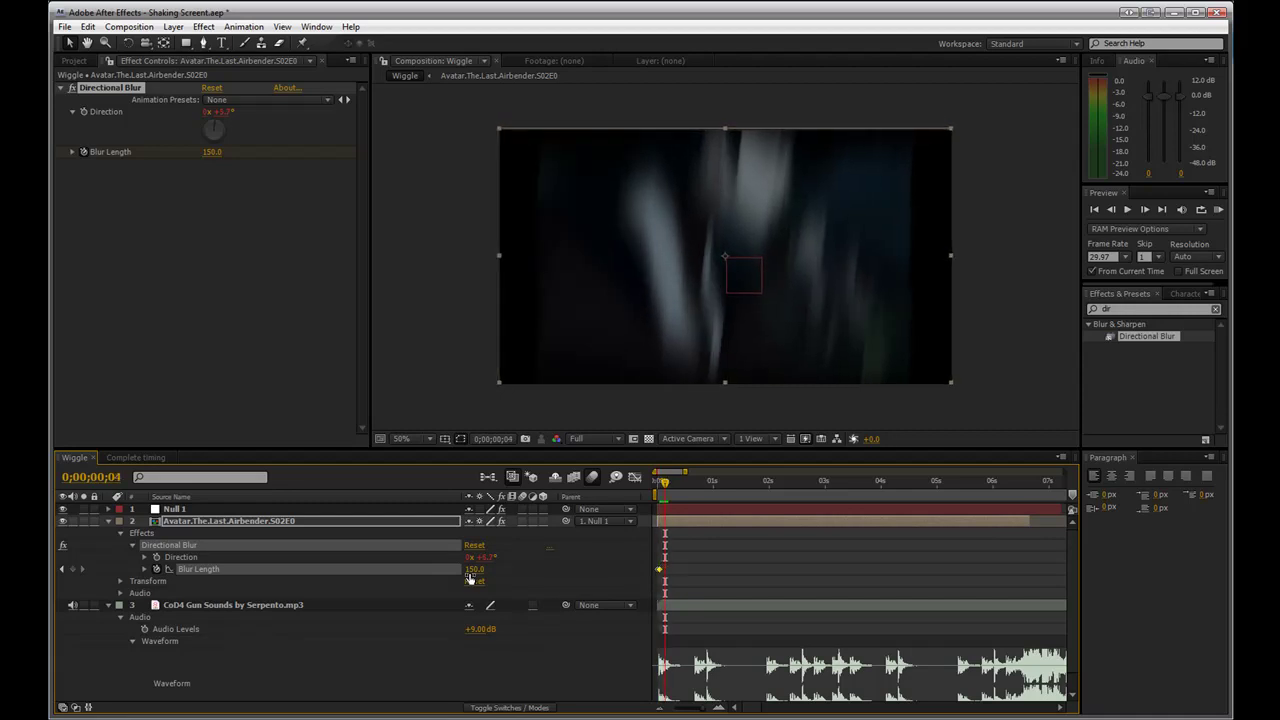
left_click(470, 570)
type("0")
key("Return")
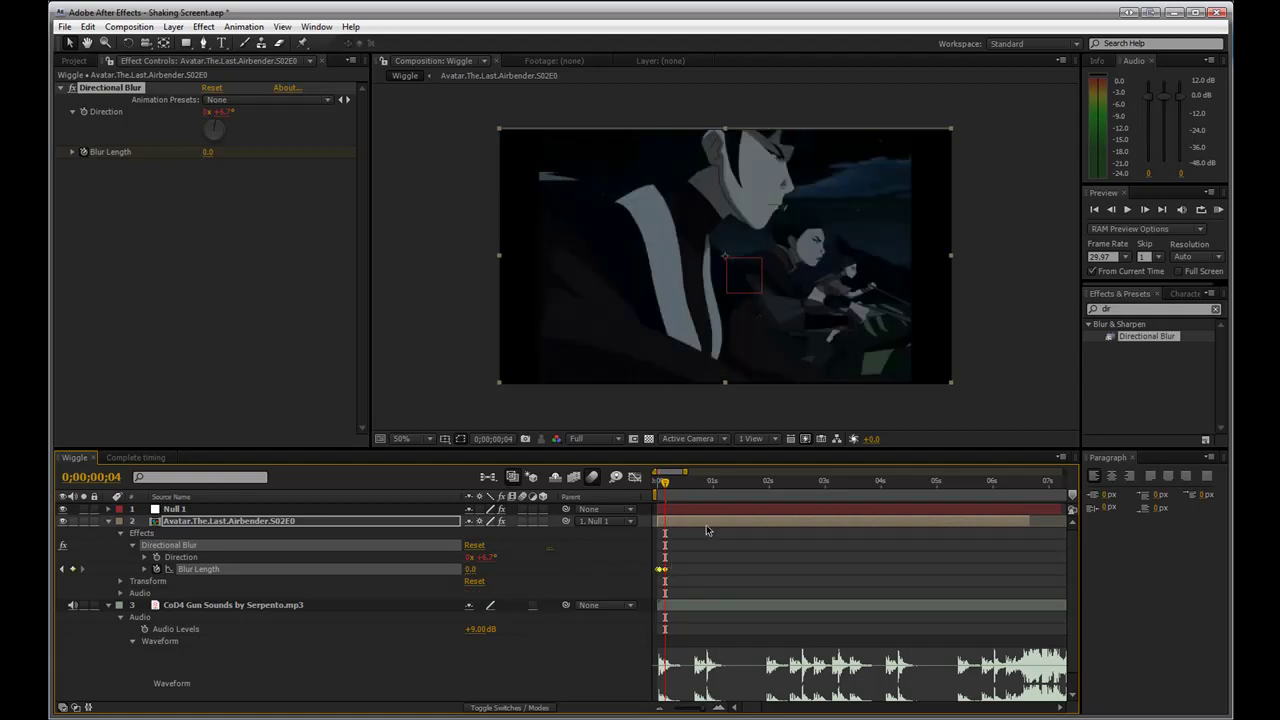
Paste the 150-to-0 Blur Length pulse at later gunshots, around frame 19, 5s and 5s22f.
left_click_drag(664, 492, 838, 488)
key("ctrl+v")
key("ctrl+v")
key("ctrl+v")
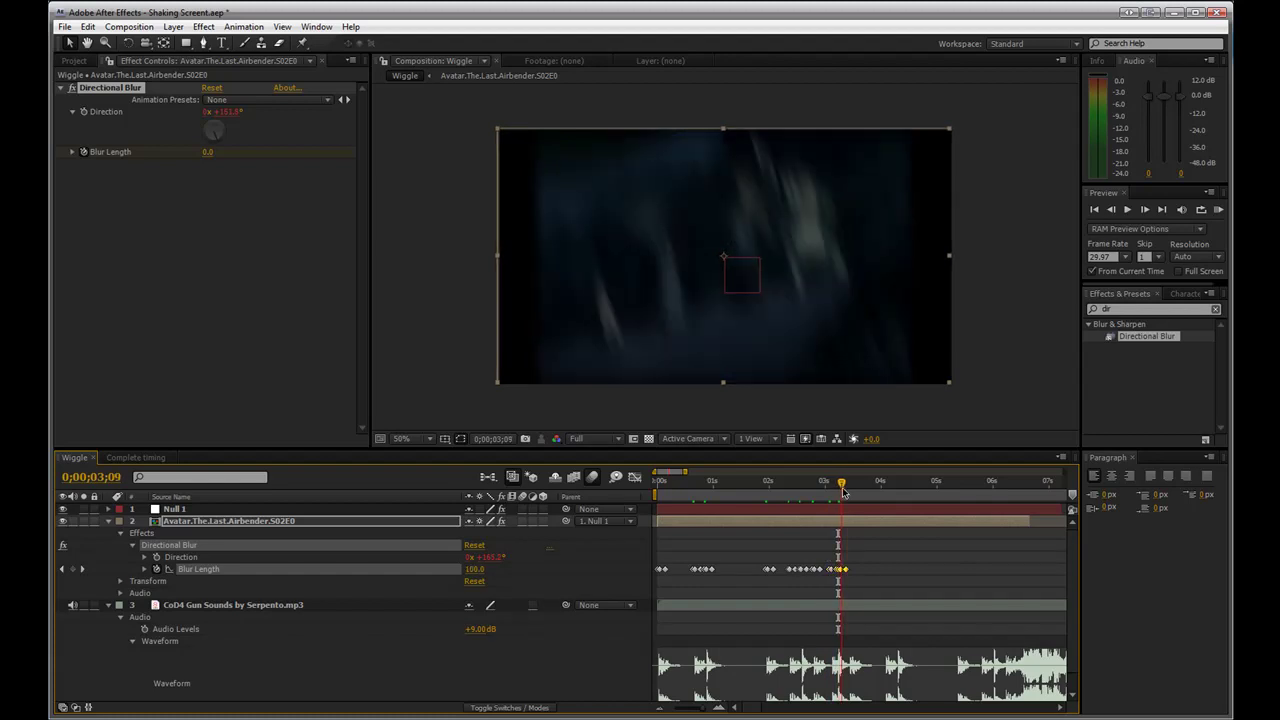
left_click_drag(843, 490, 848, 492)
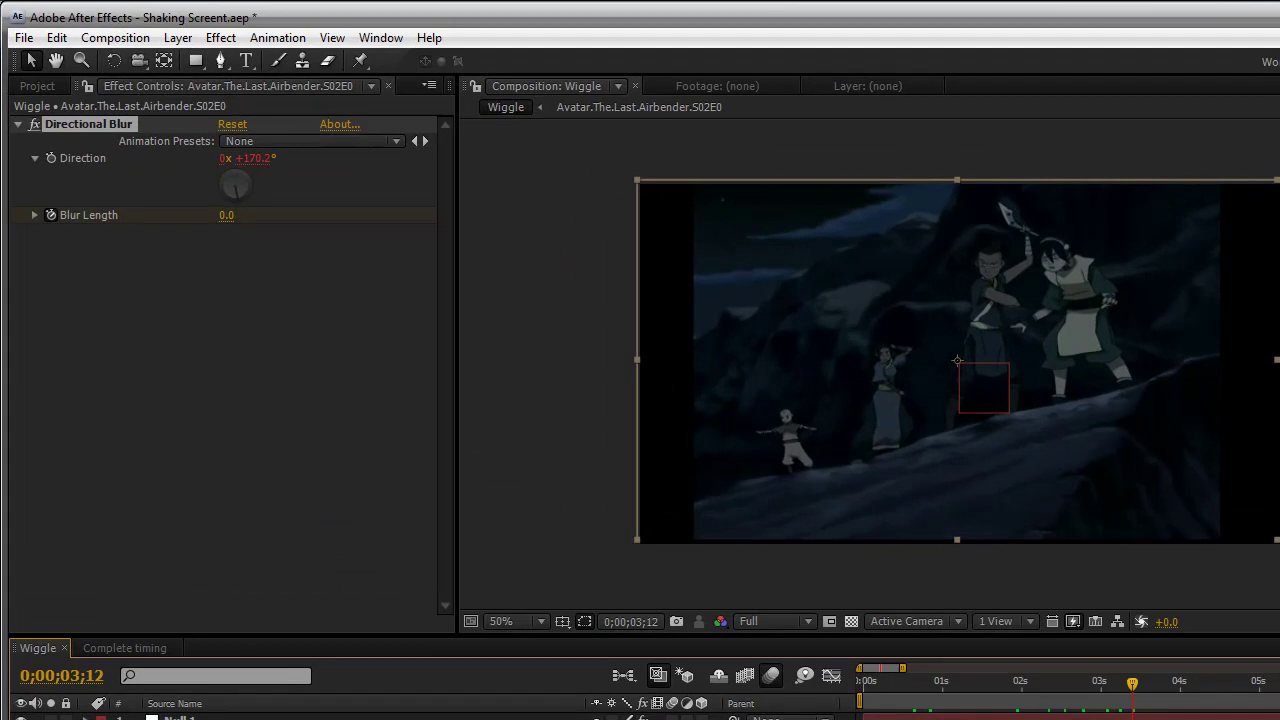
mouse_move(1133, 688)
left_mouse_down()
mouse_move(1111, 686)
mouse_move(1148, 700)
left_mouse_up()
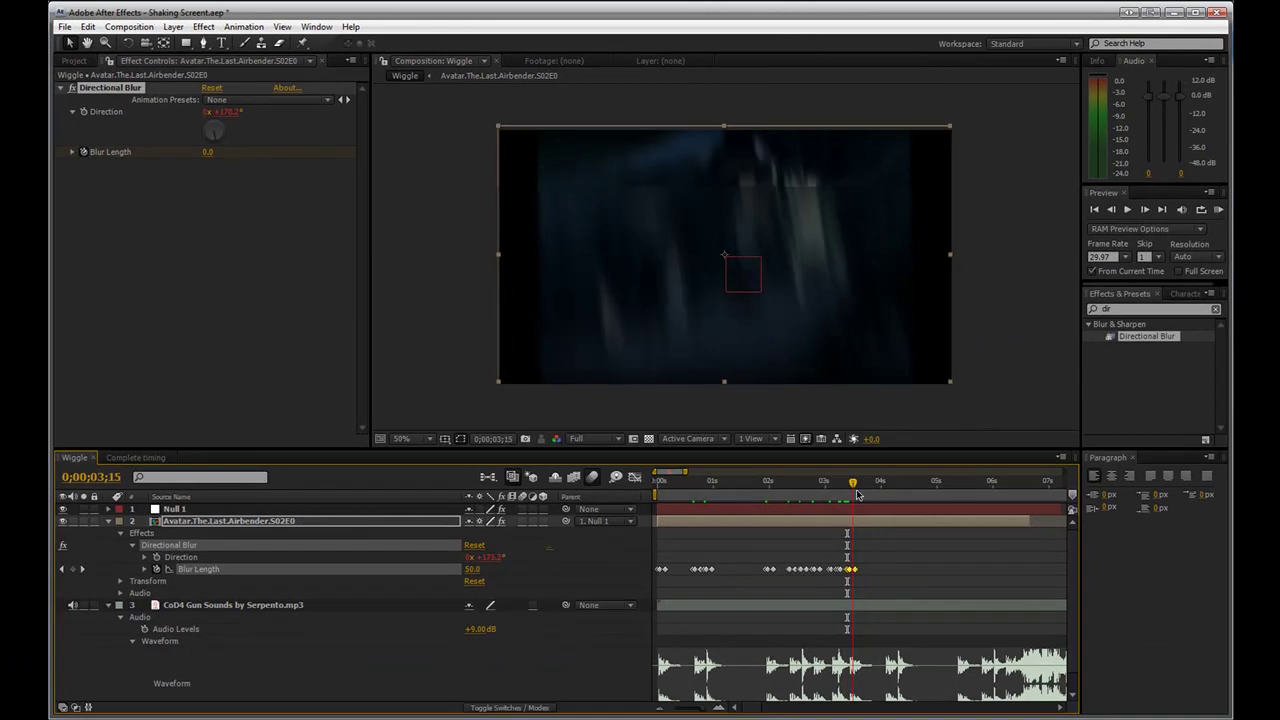
left_click_drag(857, 494, 897, 487)
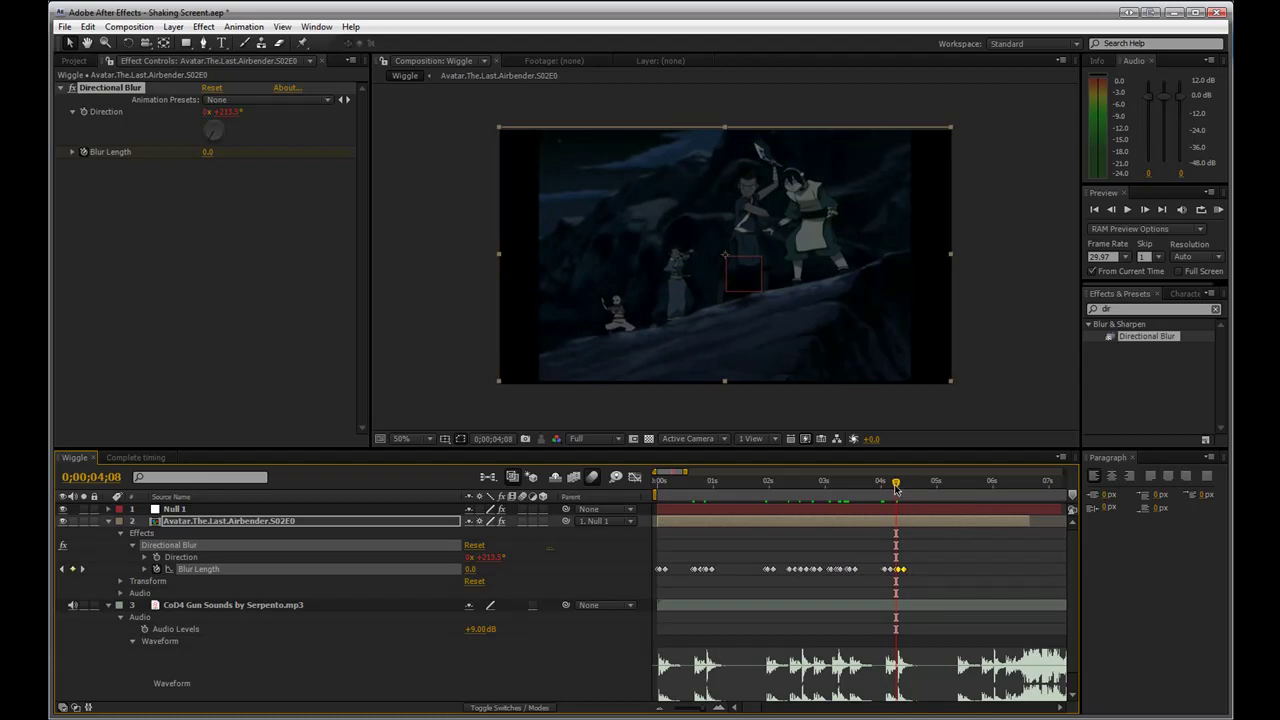
key("space")
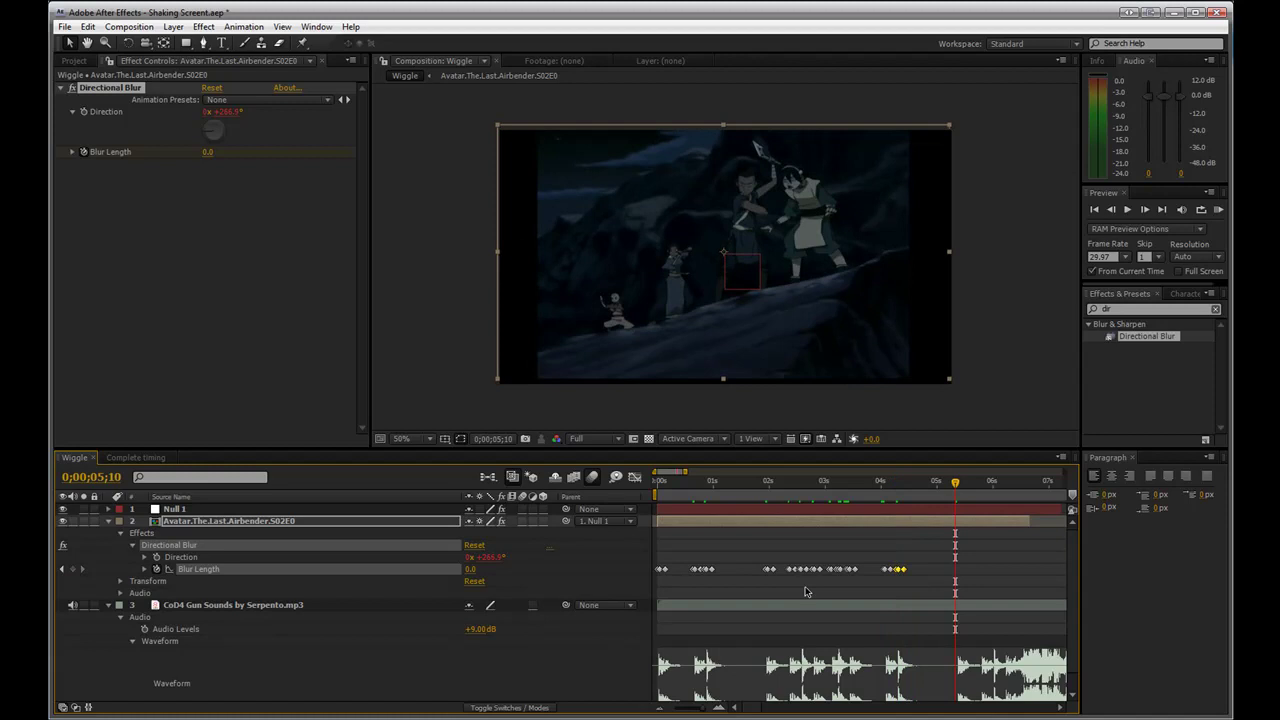
key("ctrl+v")
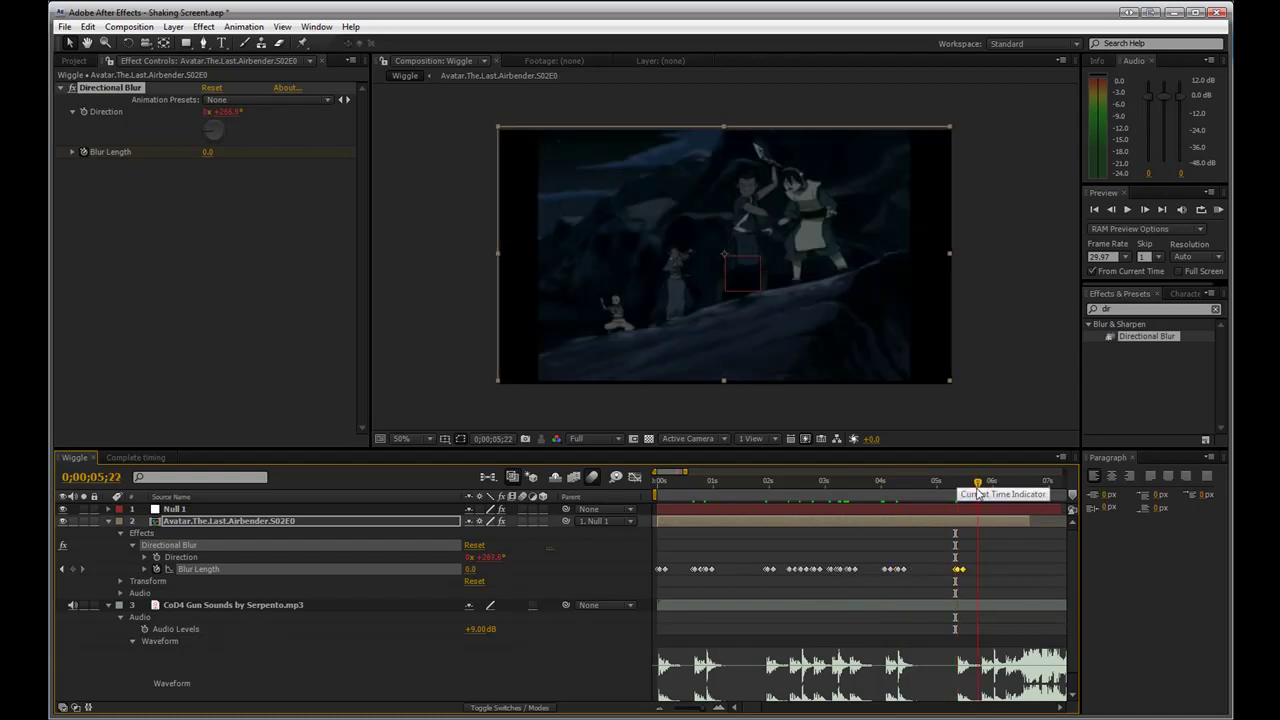
left_click_drag(961, 484, 982, 490)
key("ctrl+v")
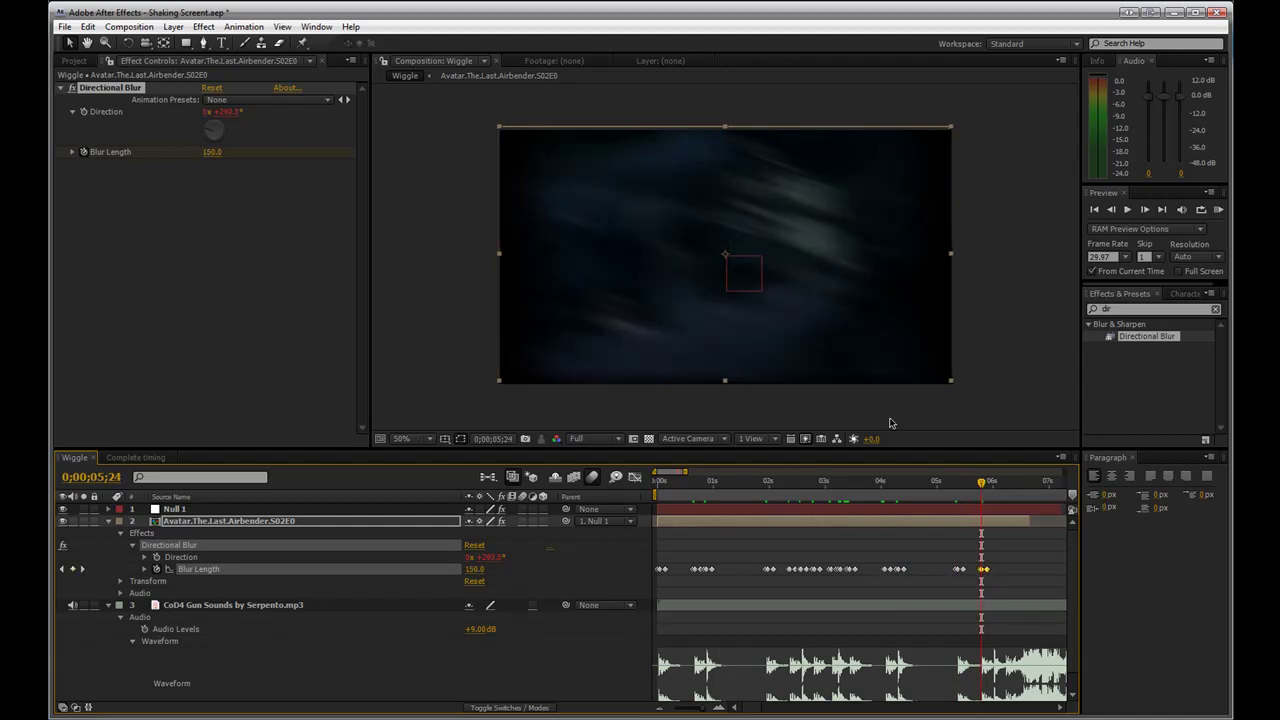
left_click_drag(979, 487, 909, 509)
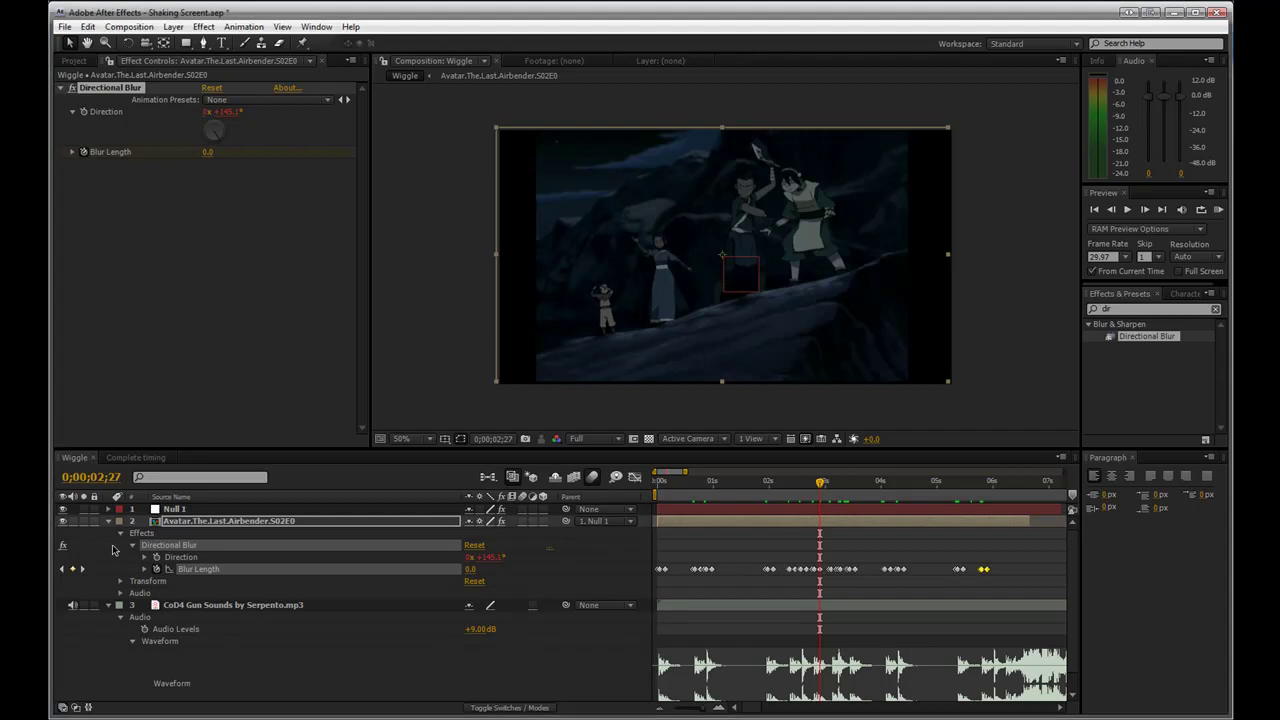
Scale the Avatar footage layer to 141% and scrub the timeline to check the framing.
left_click(190, 524)
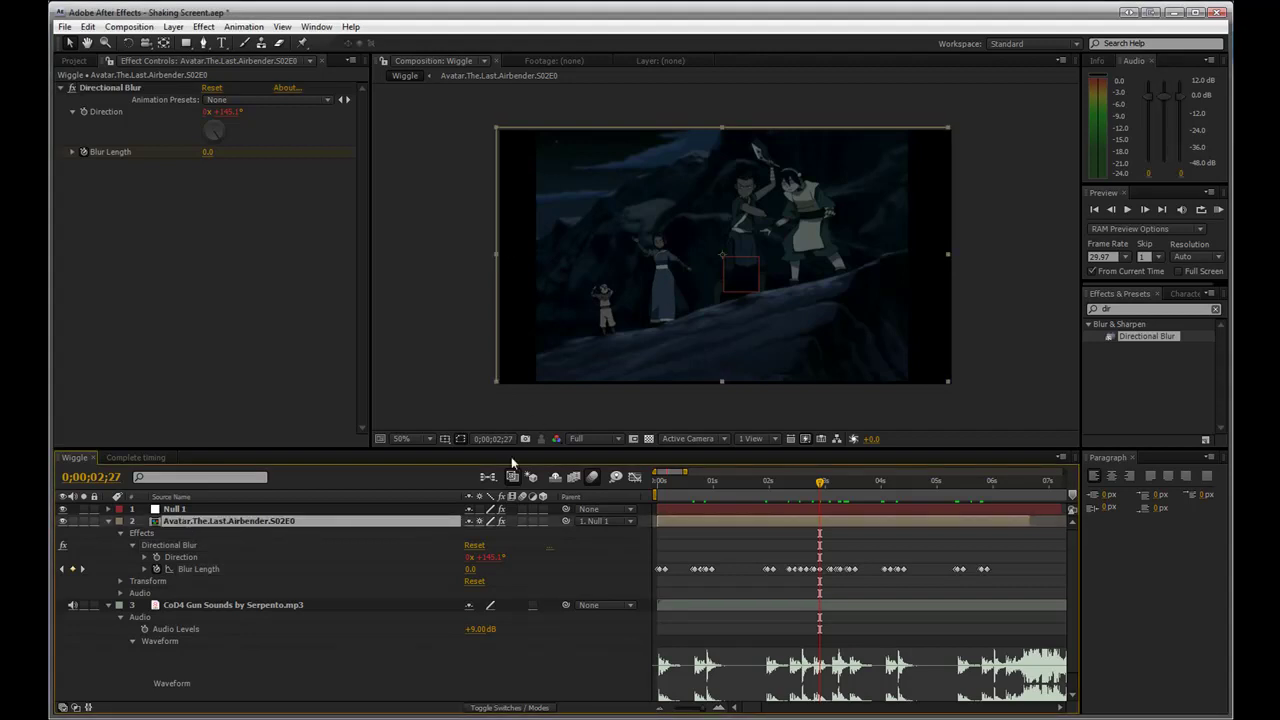
key("s")
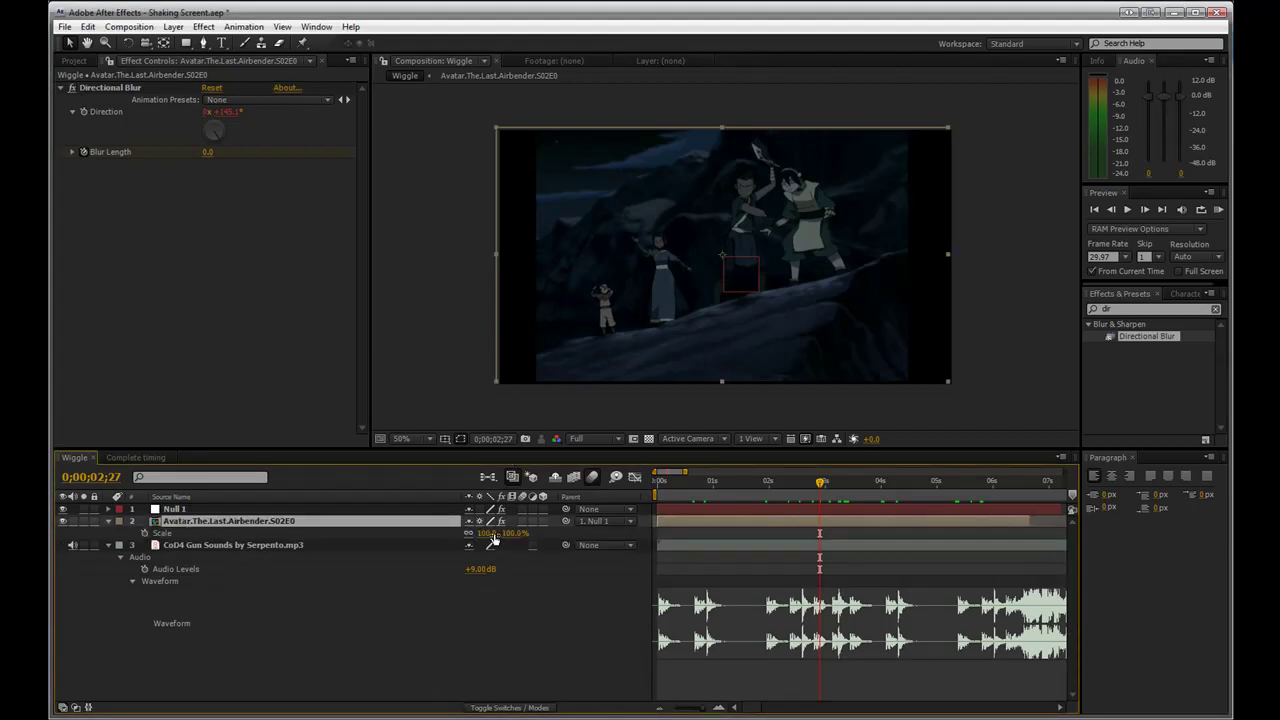
left_click_drag(480, 532, 517, 531)
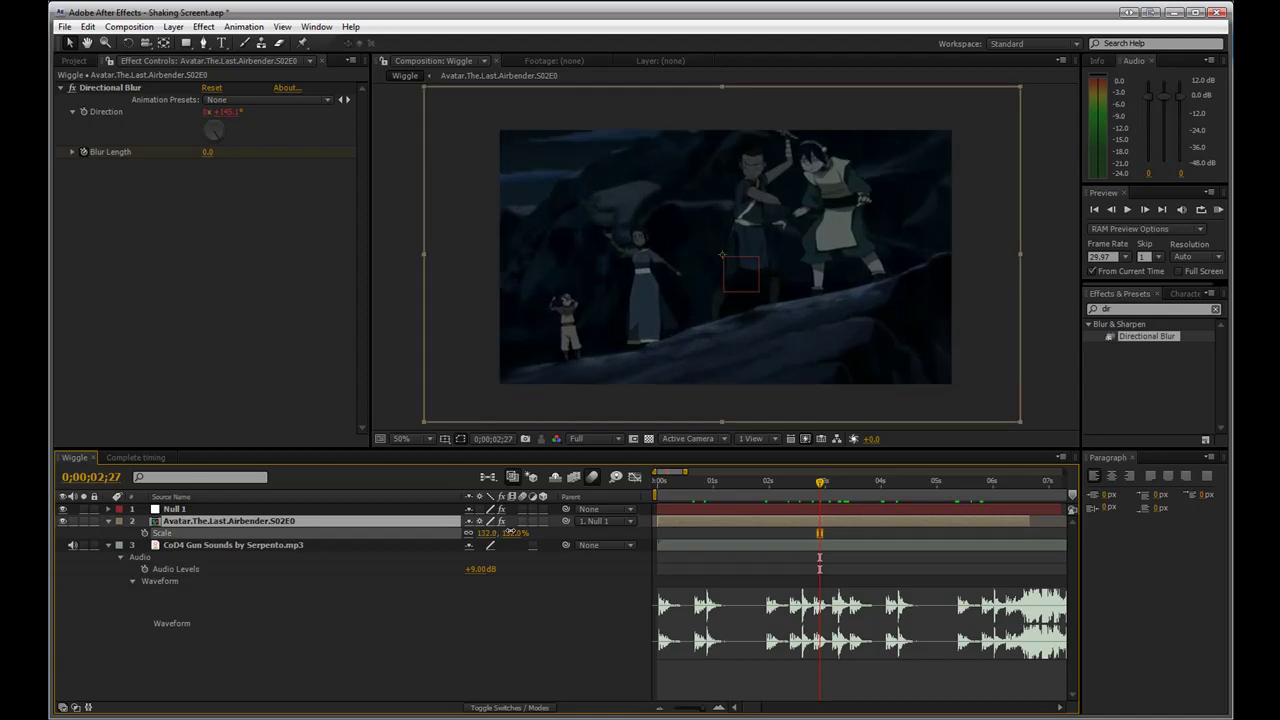
key("Return")
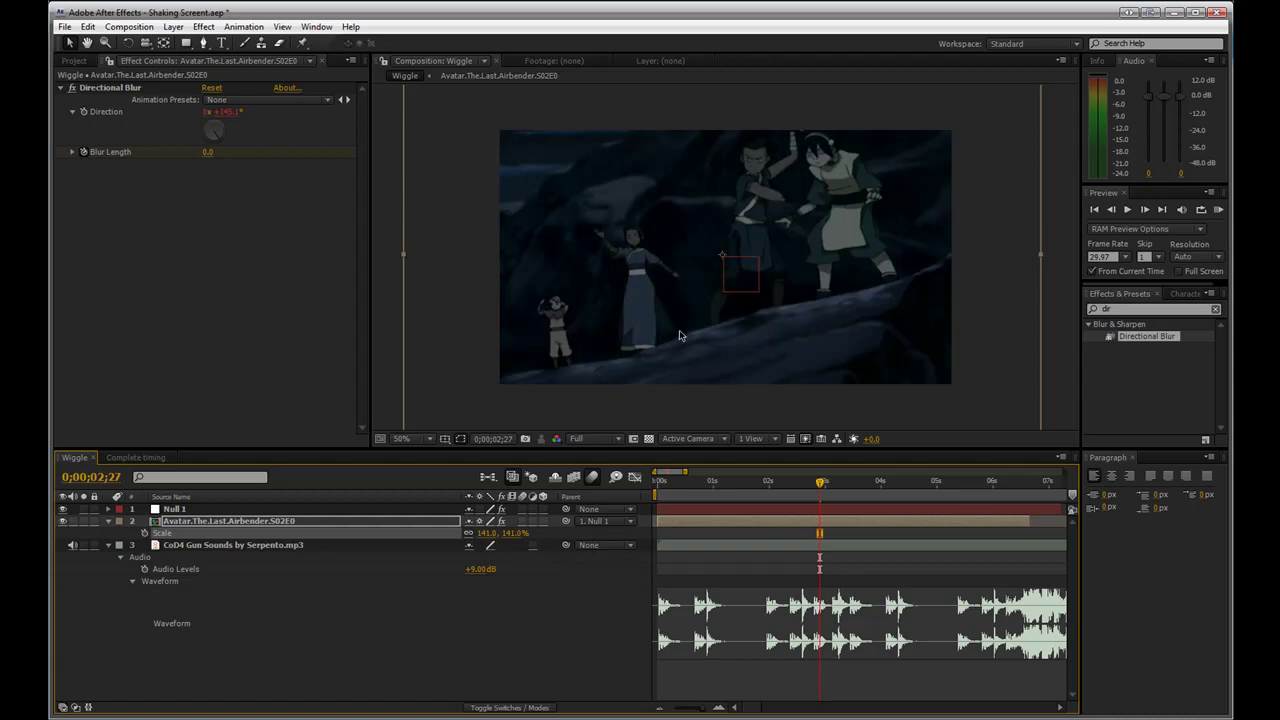
left_click_drag(822, 484, 677, 488)
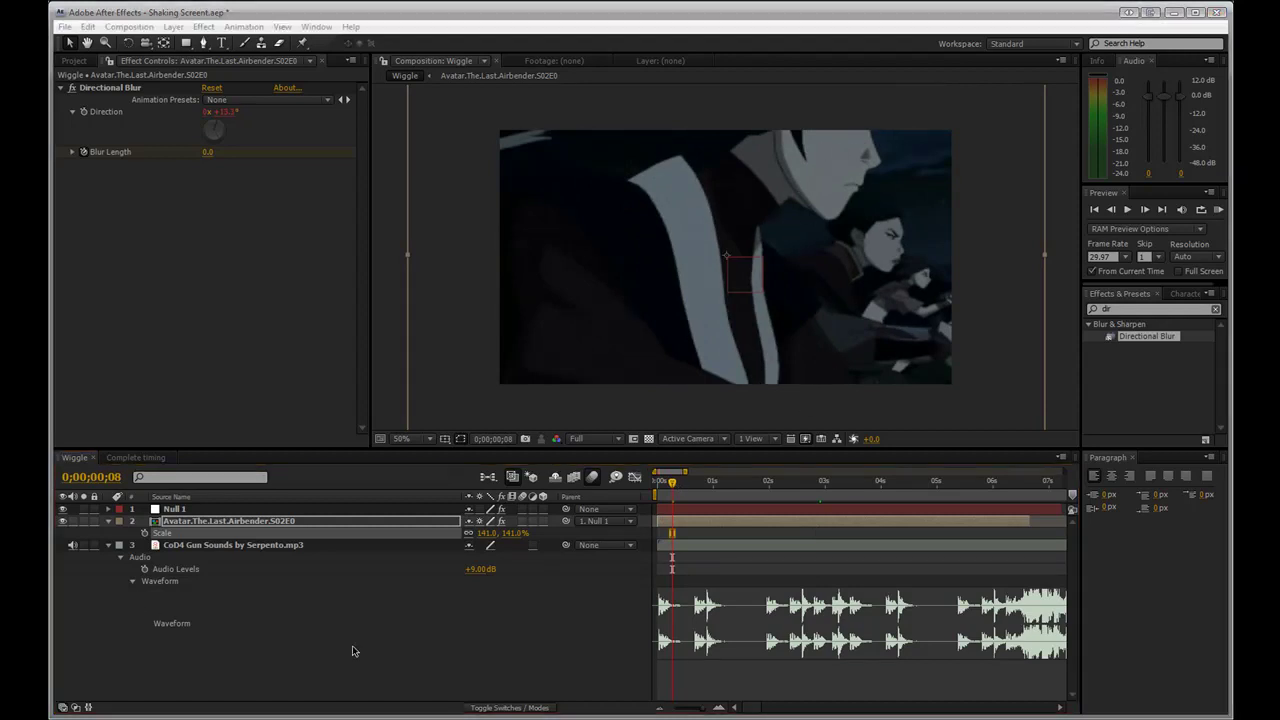
left_click_drag(664, 487, 760, 485)
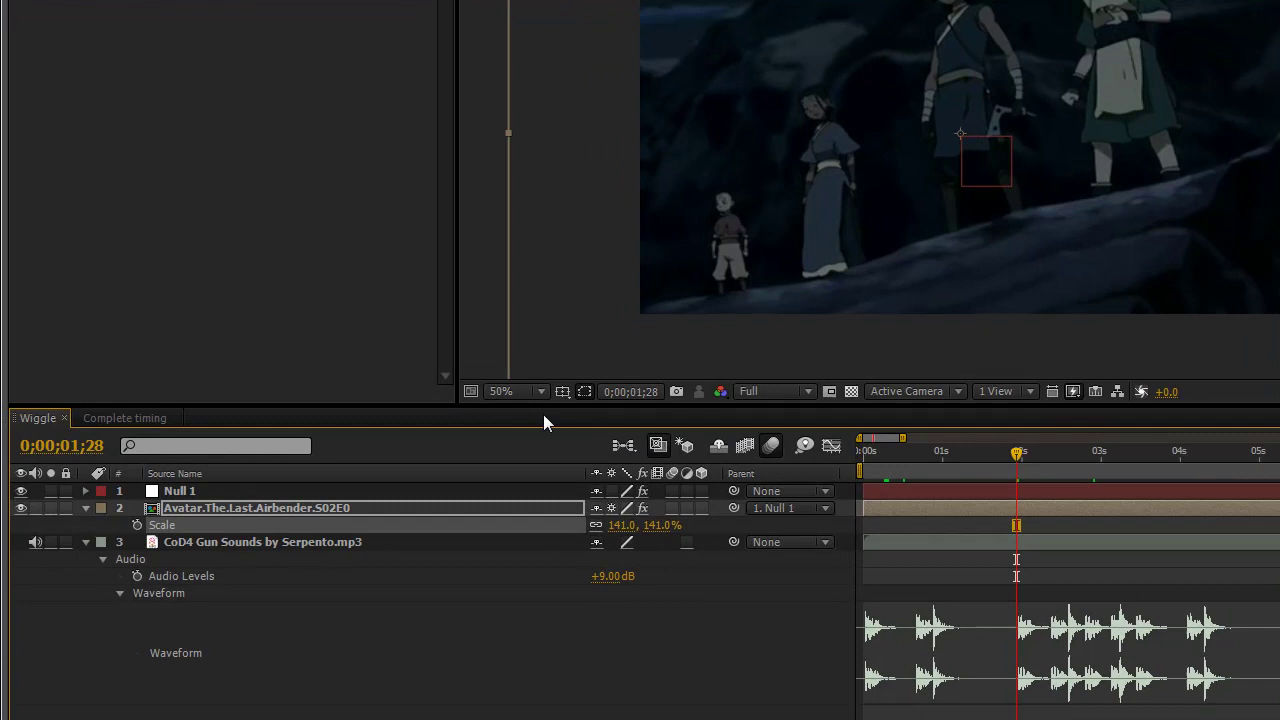
Reveal Null 1's Slider Control value of 10.00.
left_click(165, 491)
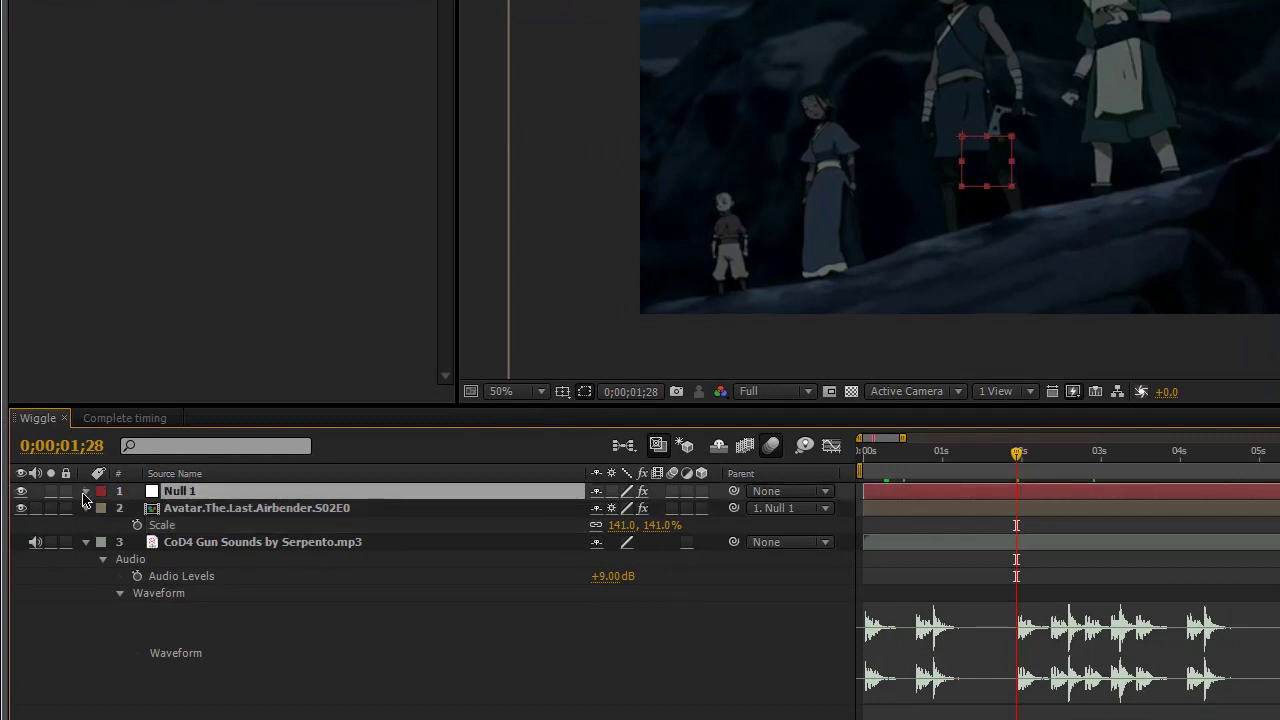
left_click(86, 491)
left_click(103, 508)
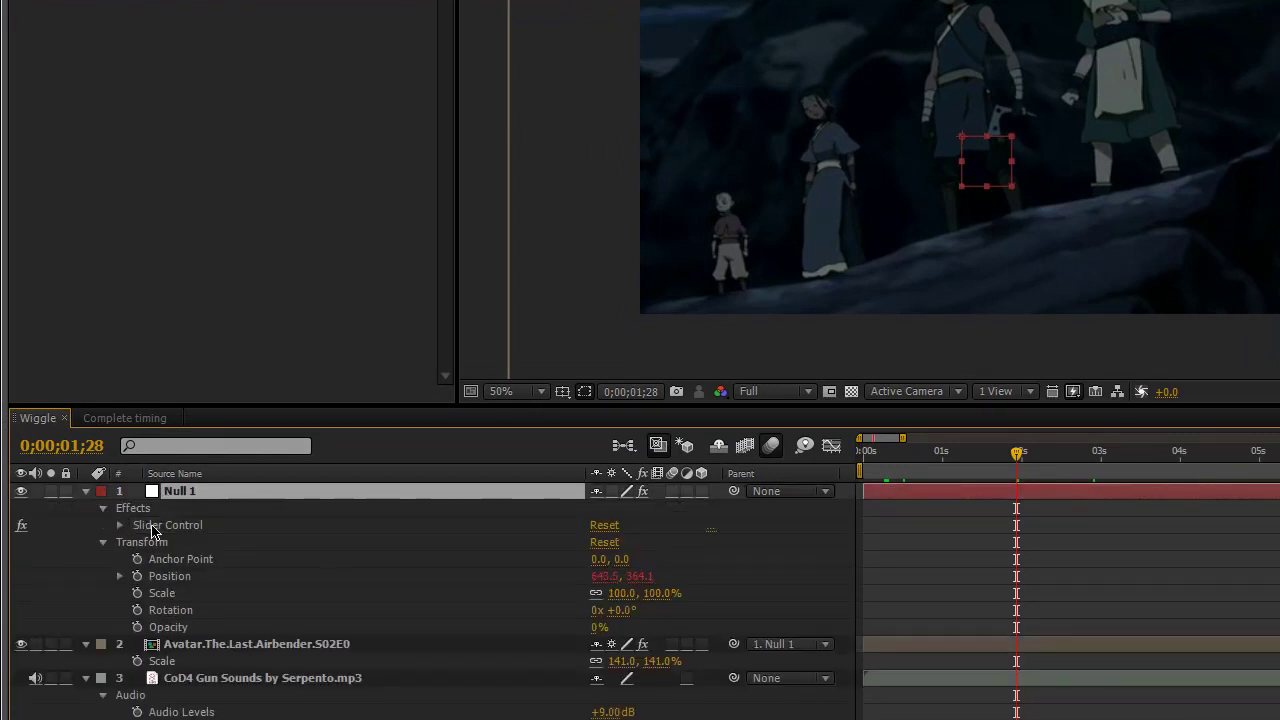
left_click(155, 527)
left_click(120, 525)
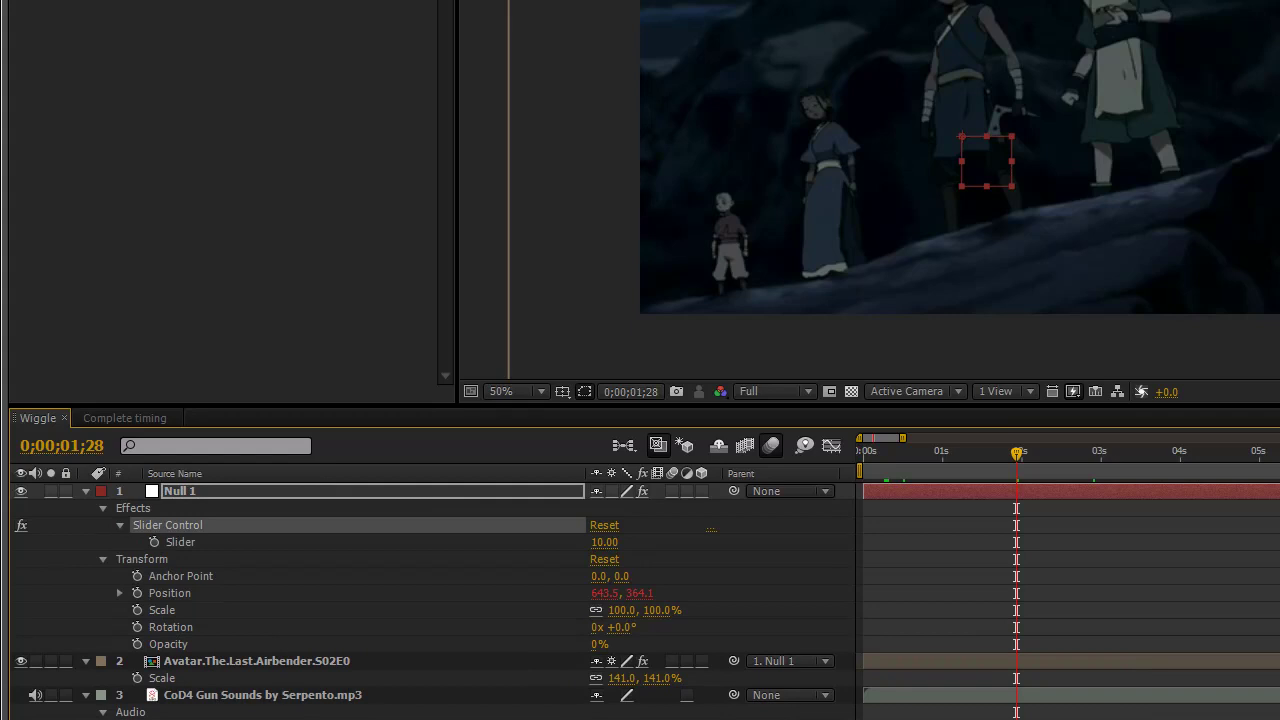
Reveal the footage's Directional Blur and select all its Blur Length keyframes.
scroll(430, 600, "down", 3)
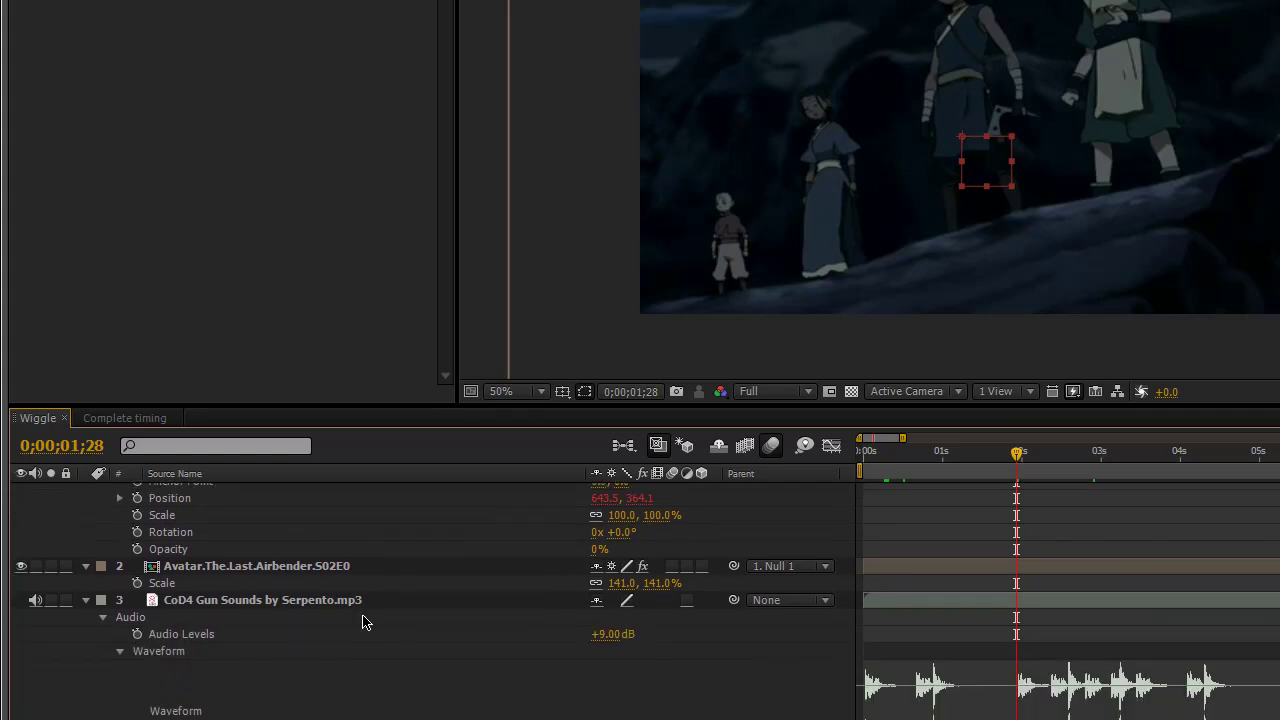
left_click(86, 566)
left_click(86, 585)
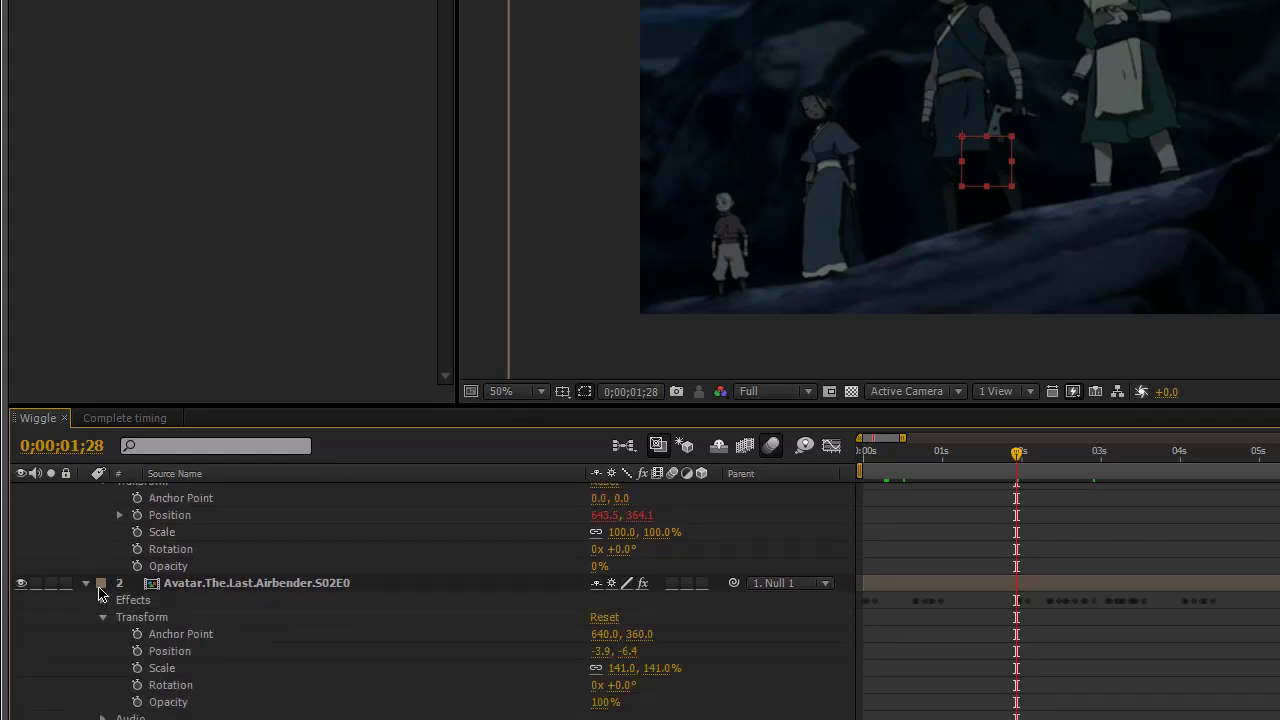
left_click(103, 600)
left_click(119, 617)
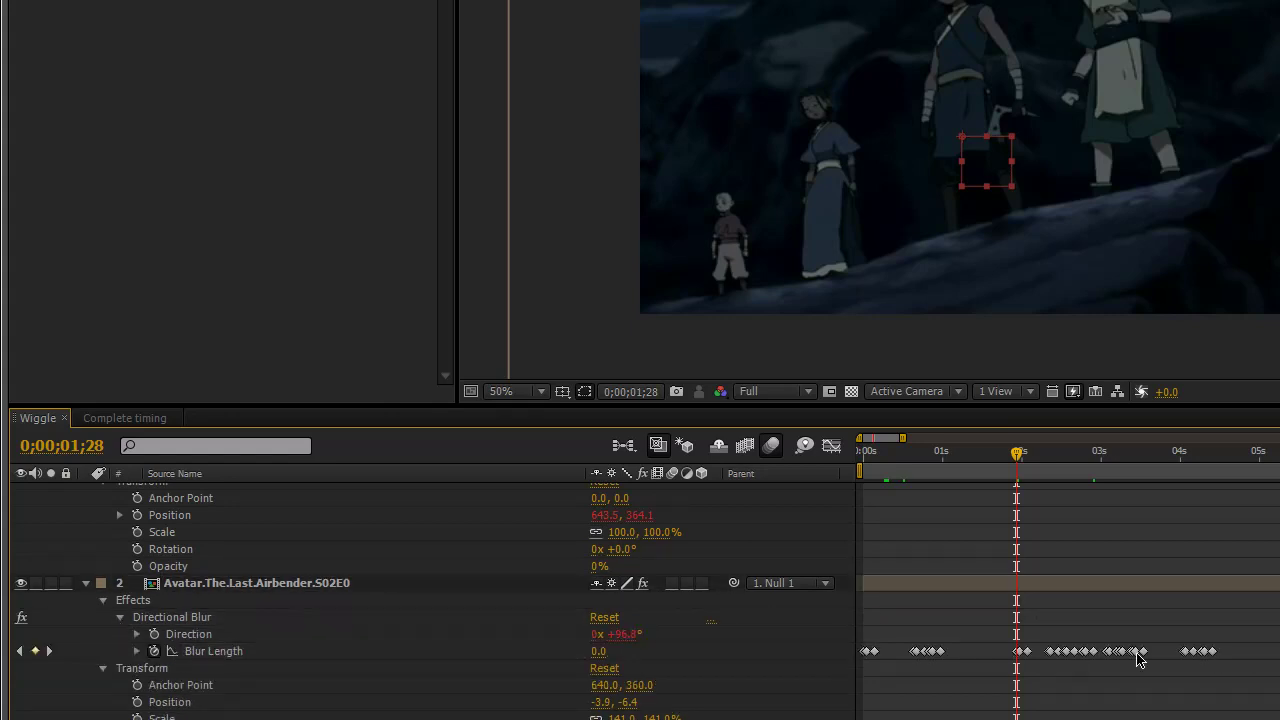
left_click_drag(1137, 657, 843, 651)
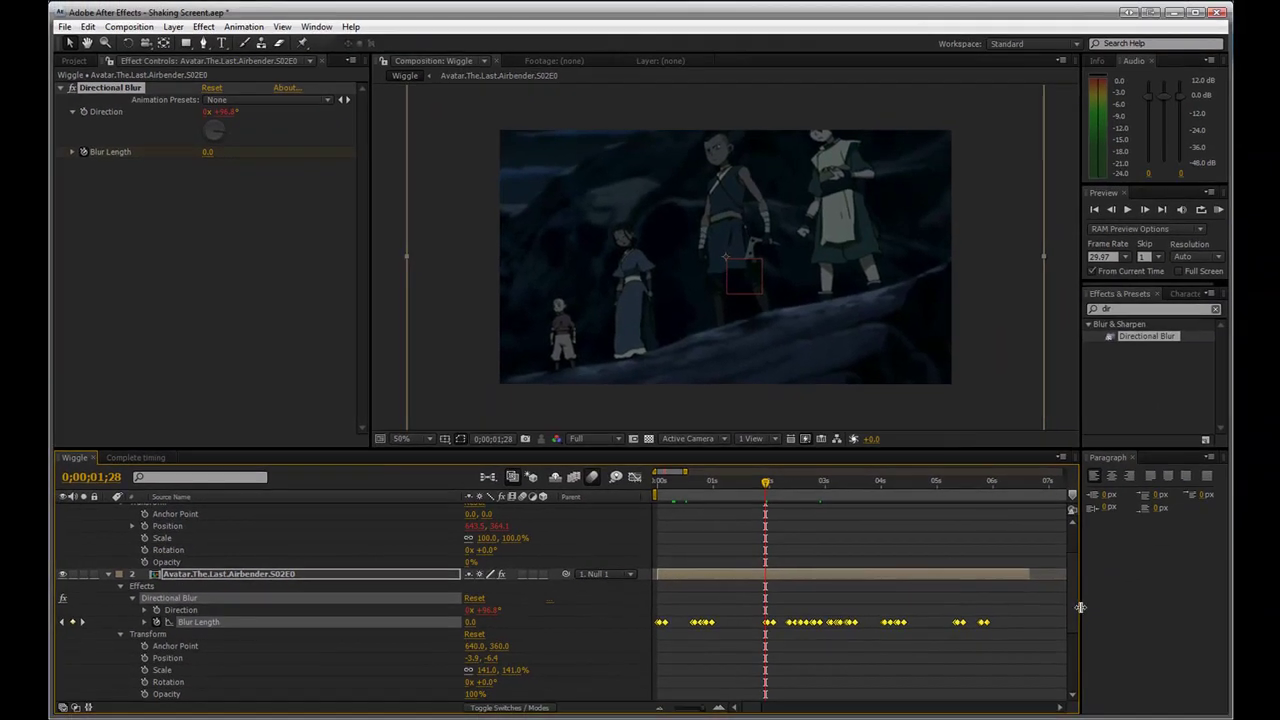
scroll(1191, 558, "up", 3)
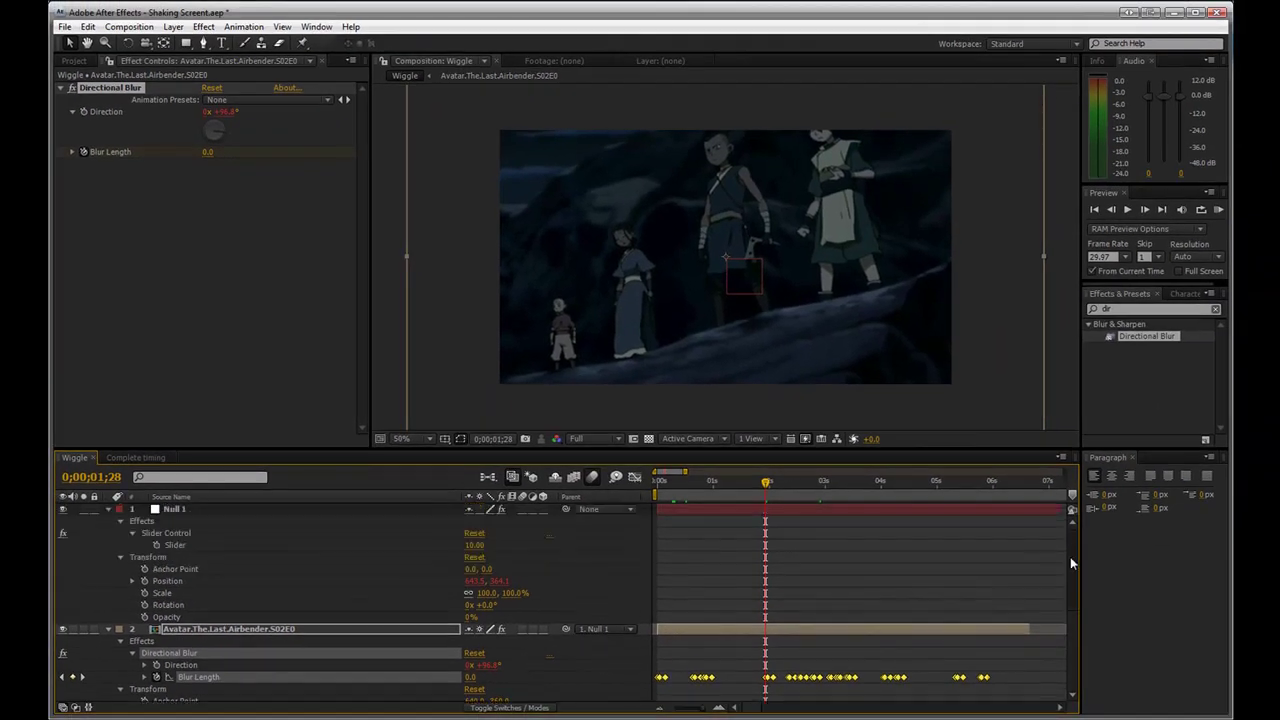
Paste the Blur Length keyframes onto Null 1's Slider starting at time zero.
left_click(174, 544)
key("ctrl+v")
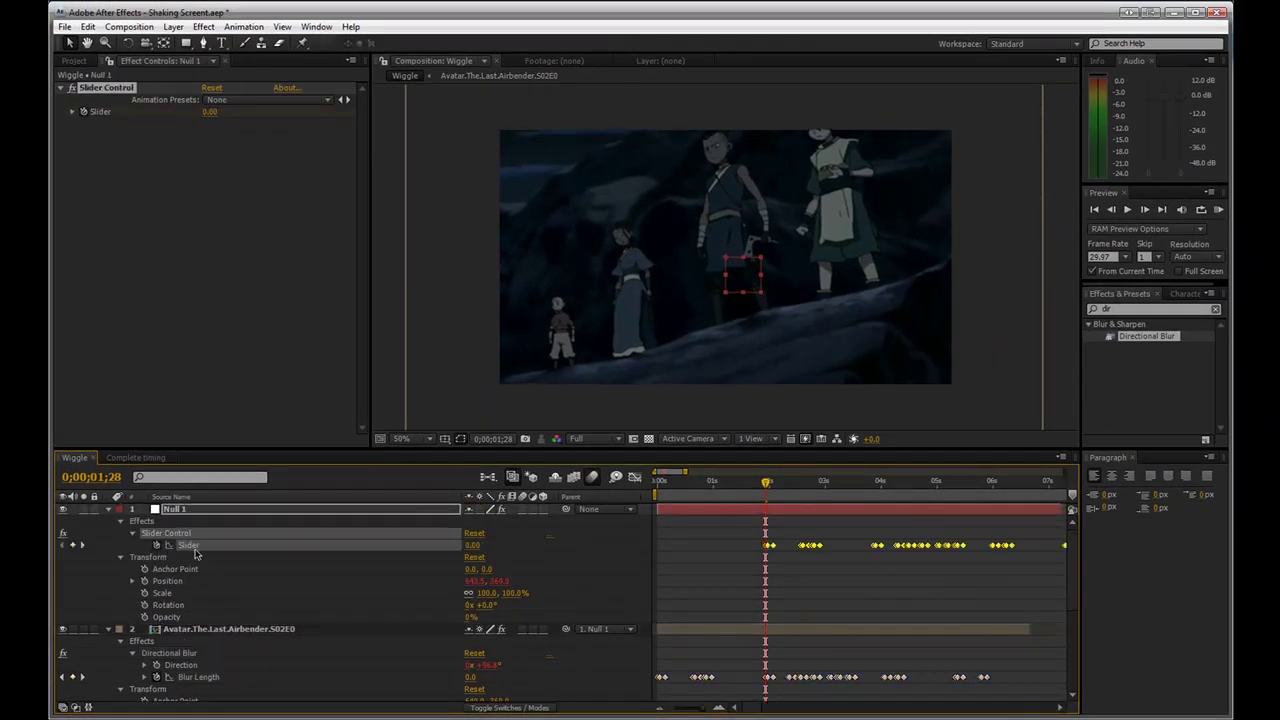
key("ctrl+z")
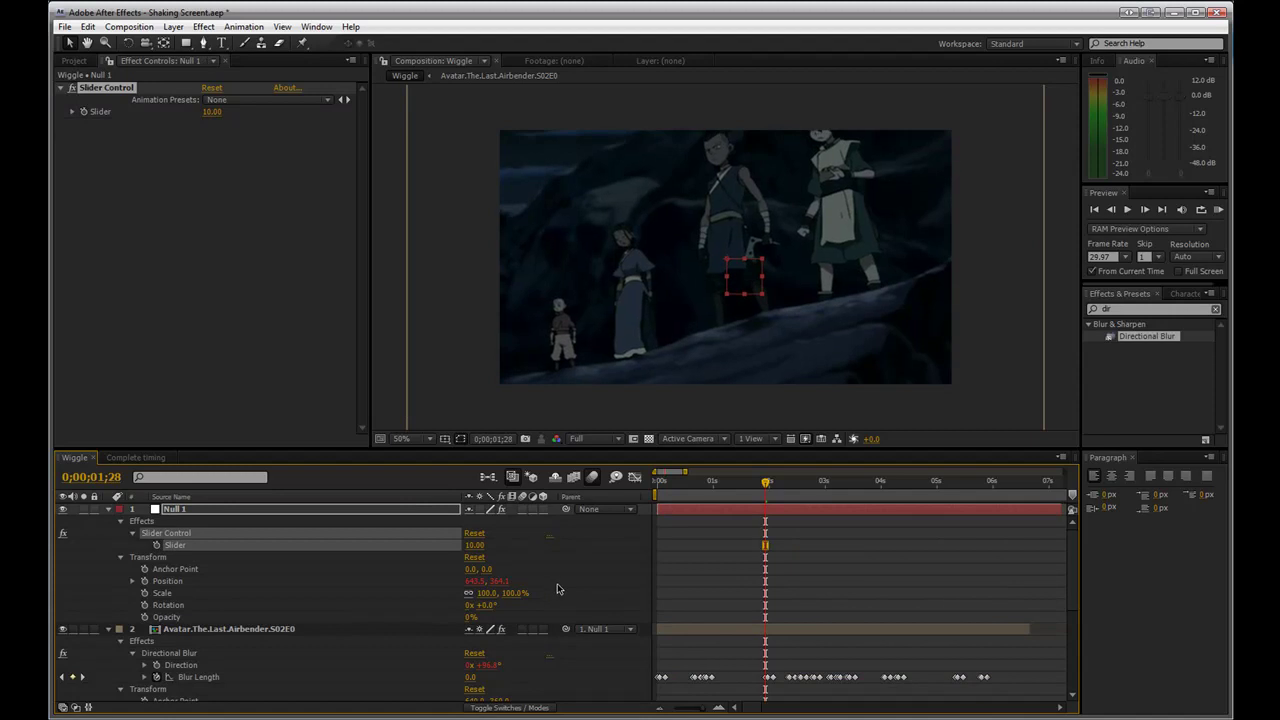
key("Home")
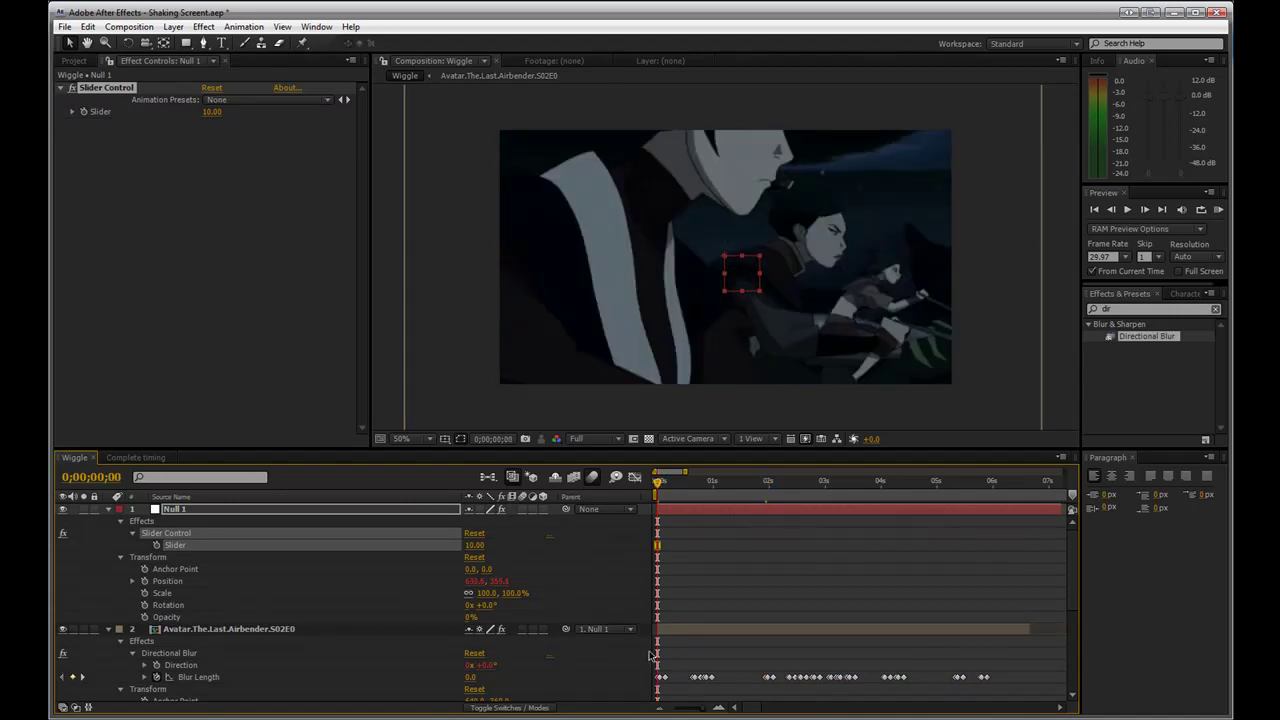
key("ctrl+v")
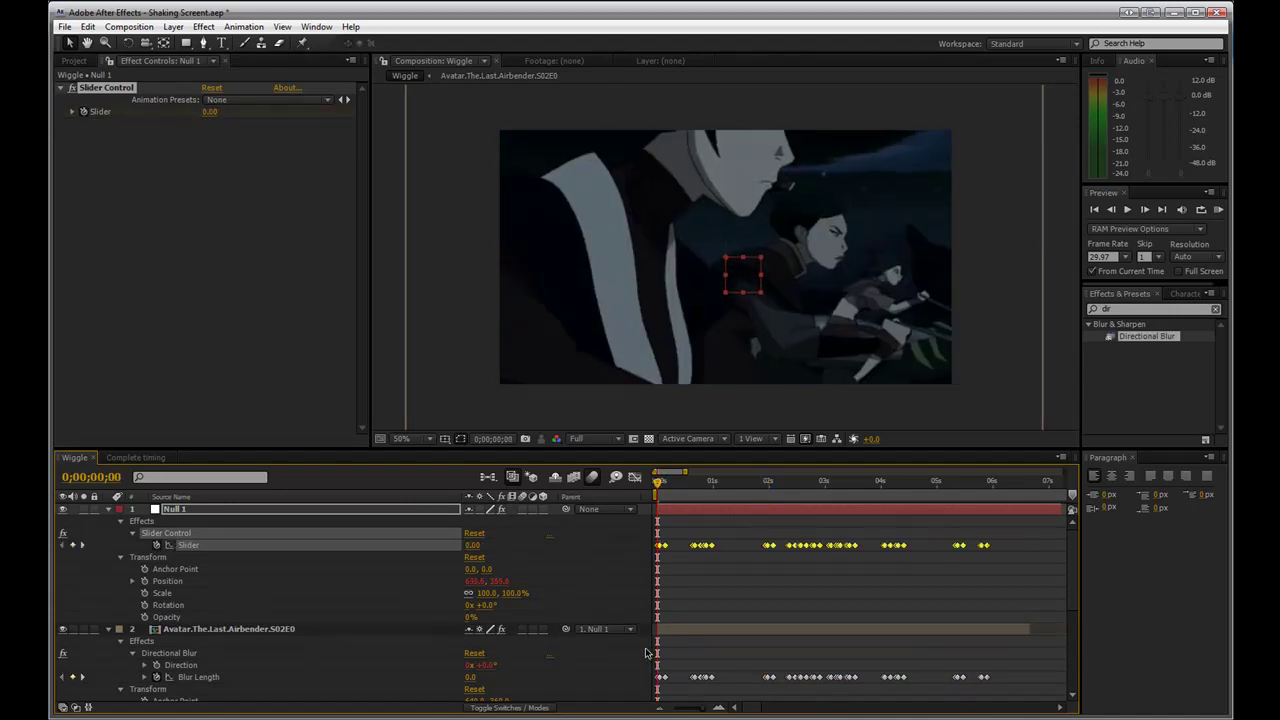
left_click(660, 483)
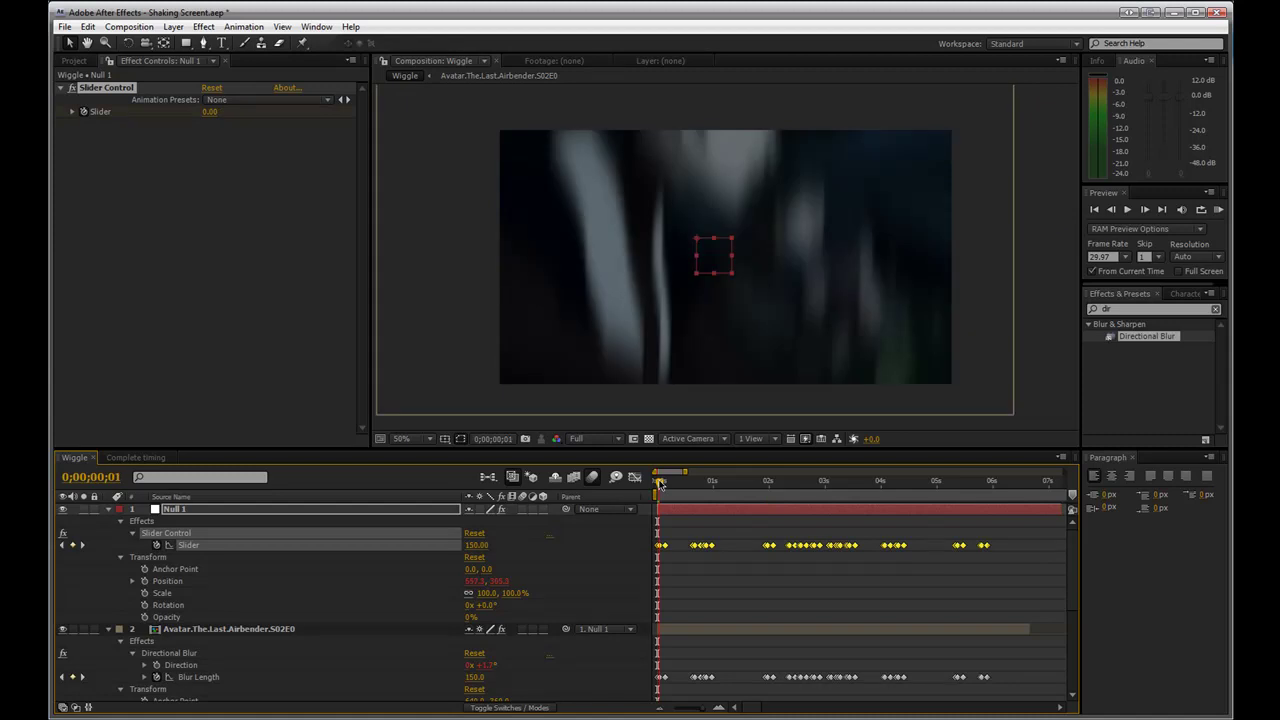
Add the expression 0+wiggle(5,value)-(.5*value) to Null 1's Slider.
left_click_drag(660, 483, 646, 508)
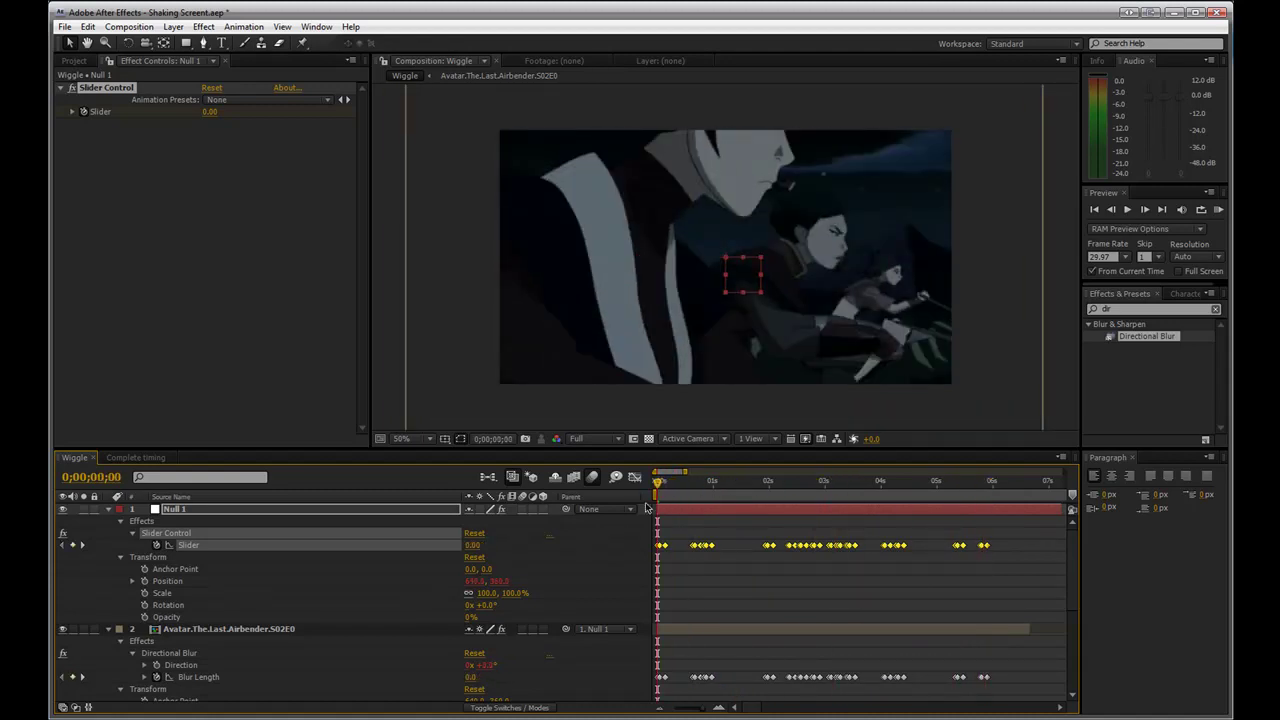
left_click(157, 545, "alt")
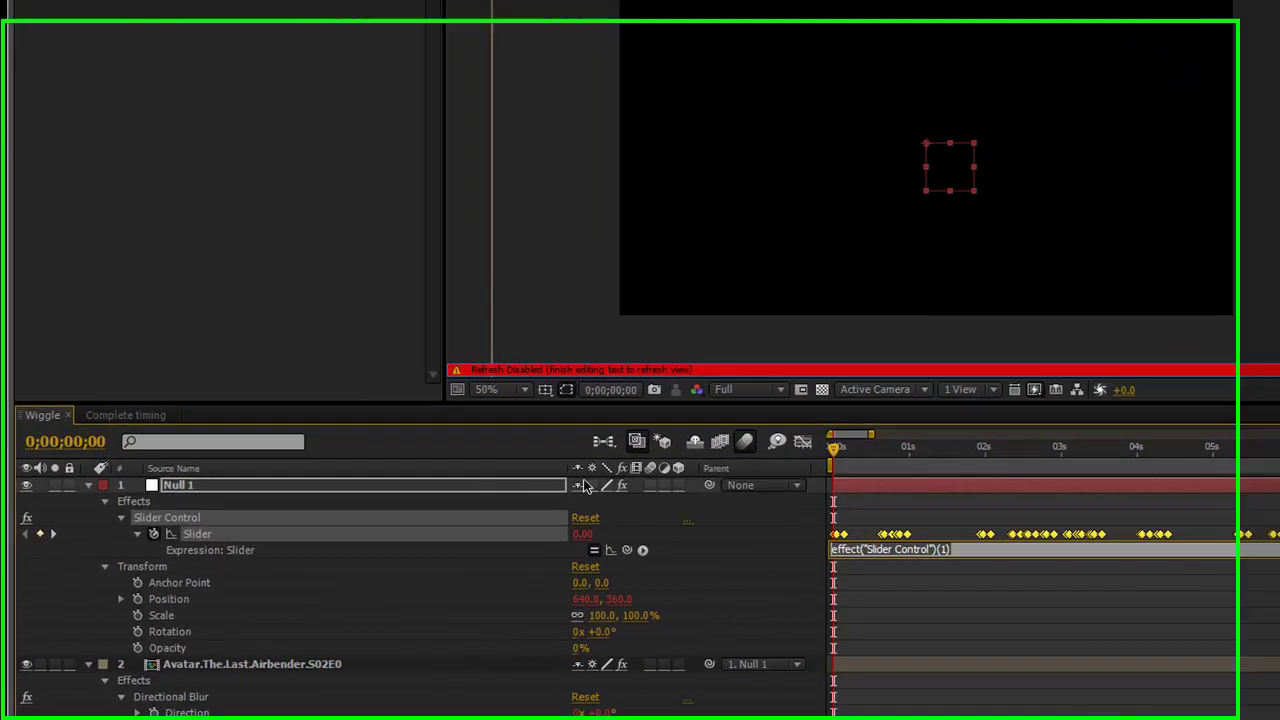
key("ctrl+z")
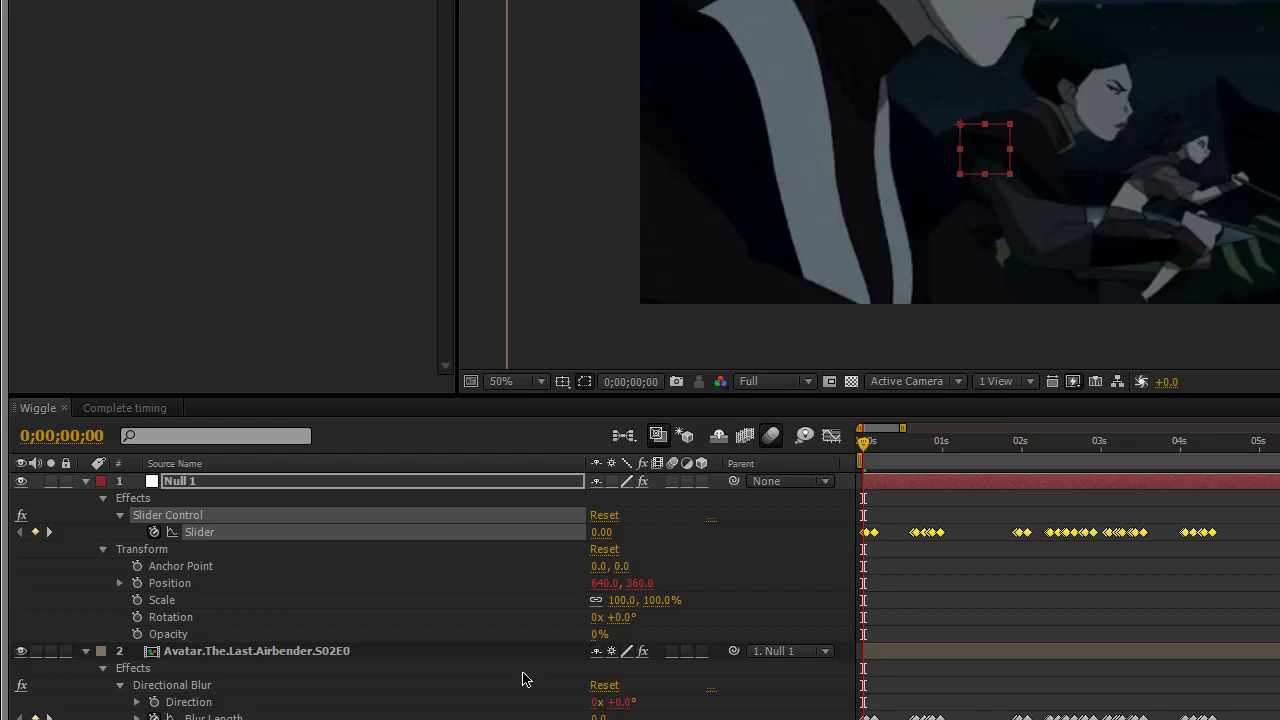
left_click(156, 536, "alt")
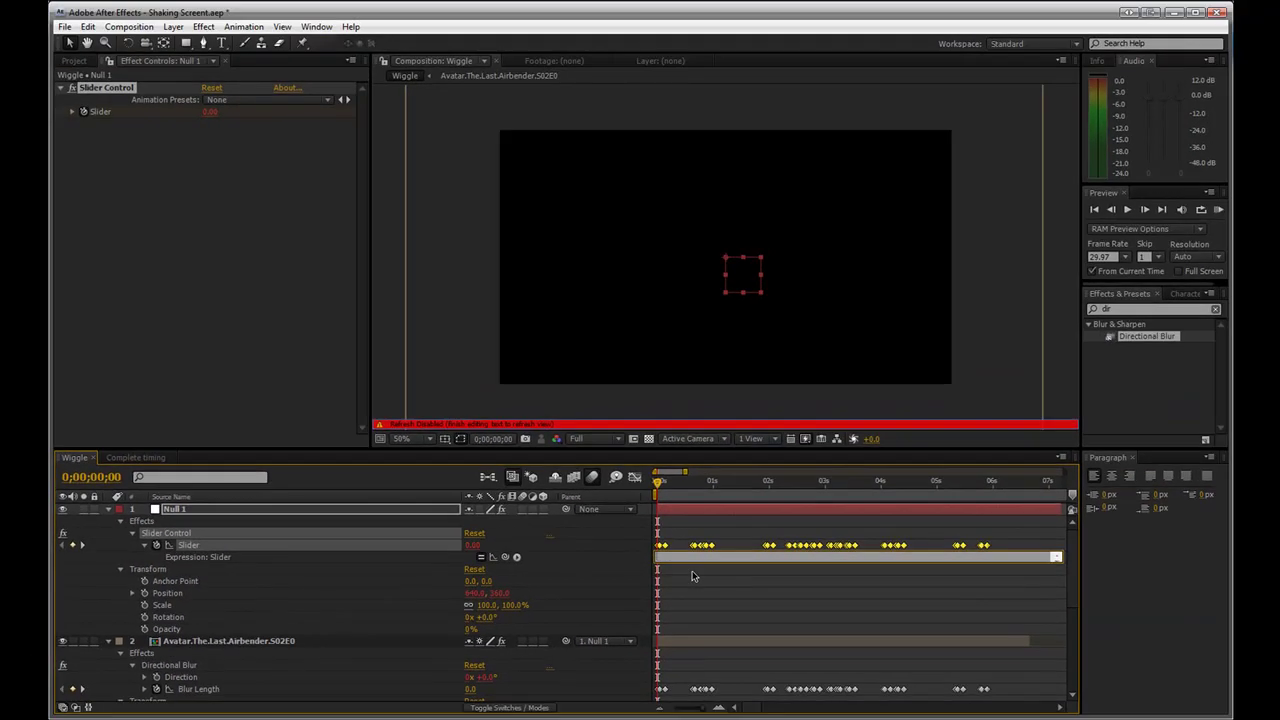
type("0+wil")
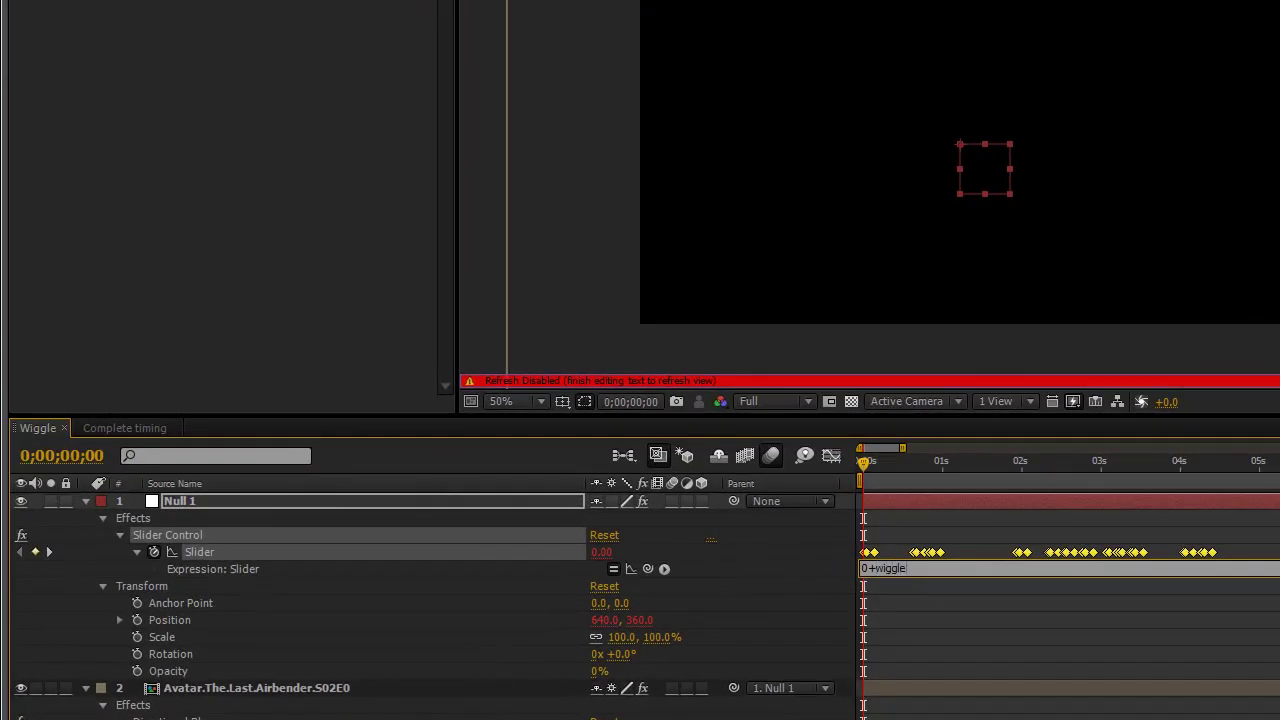
type("gle(va")
type("0")
key("BackSpace")
type(")")
key("KP_Enter")
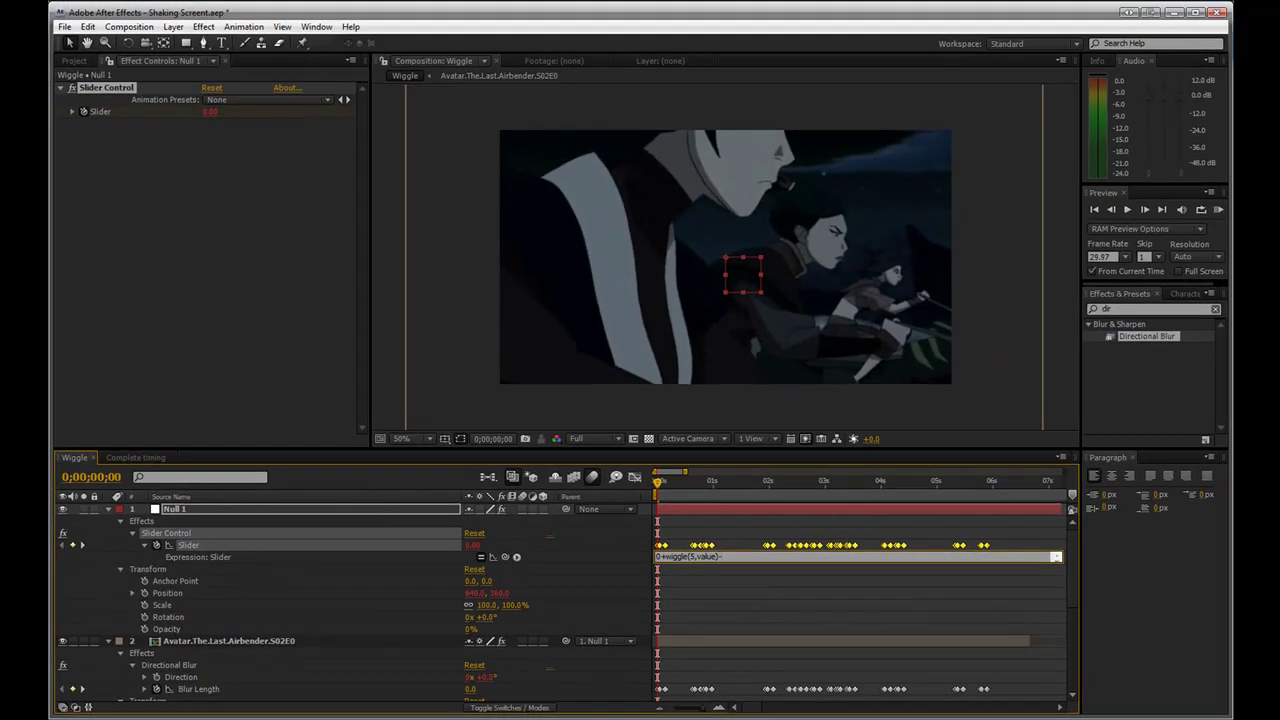
type("-(.5")
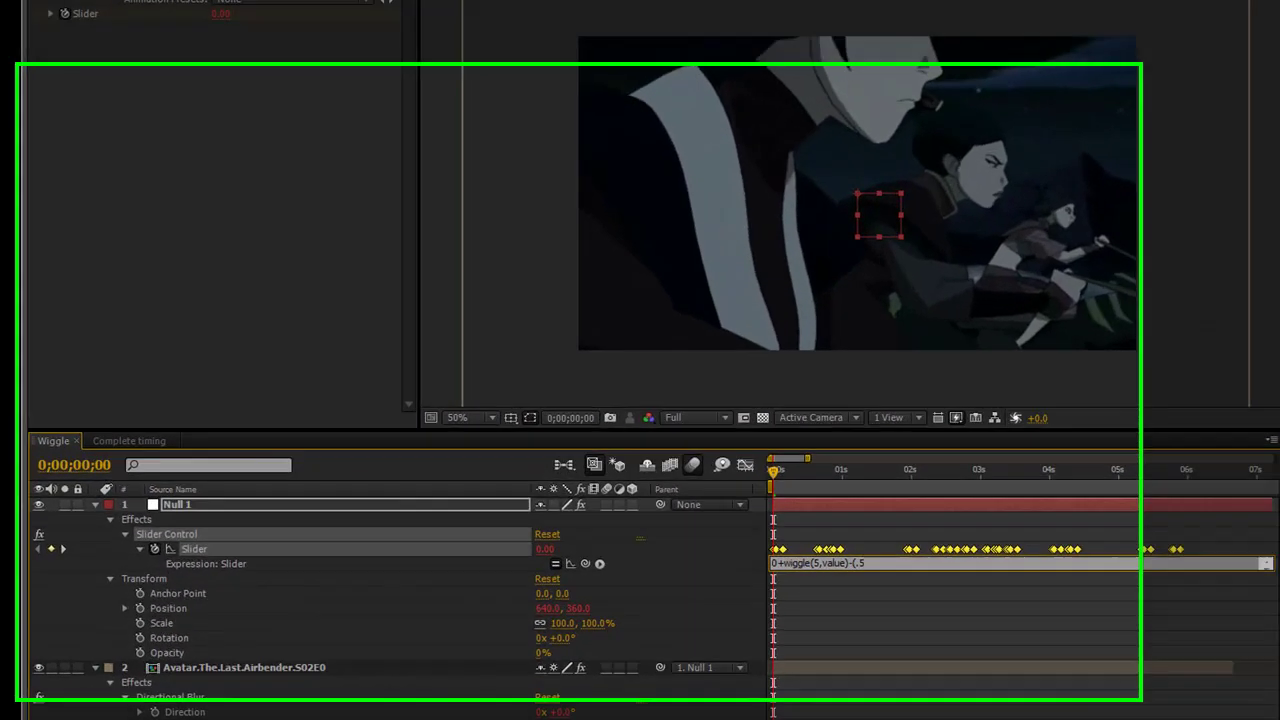
type("*")
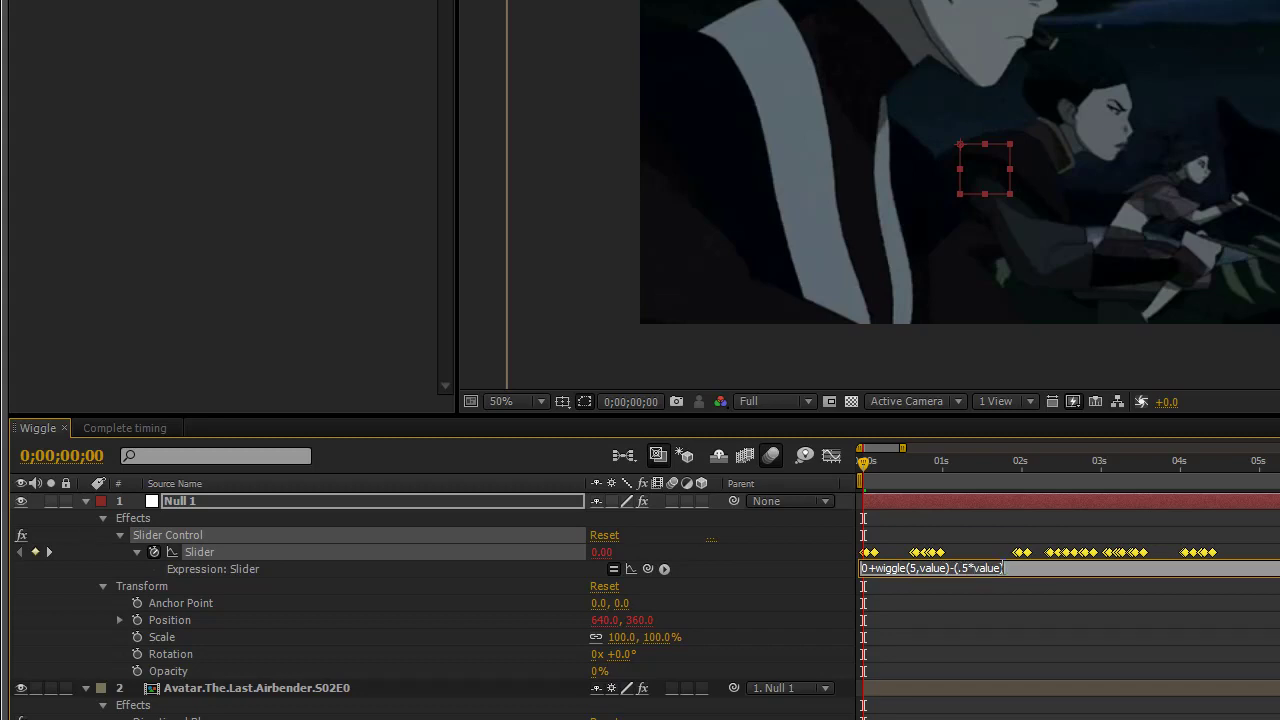
left_click(866, 562)
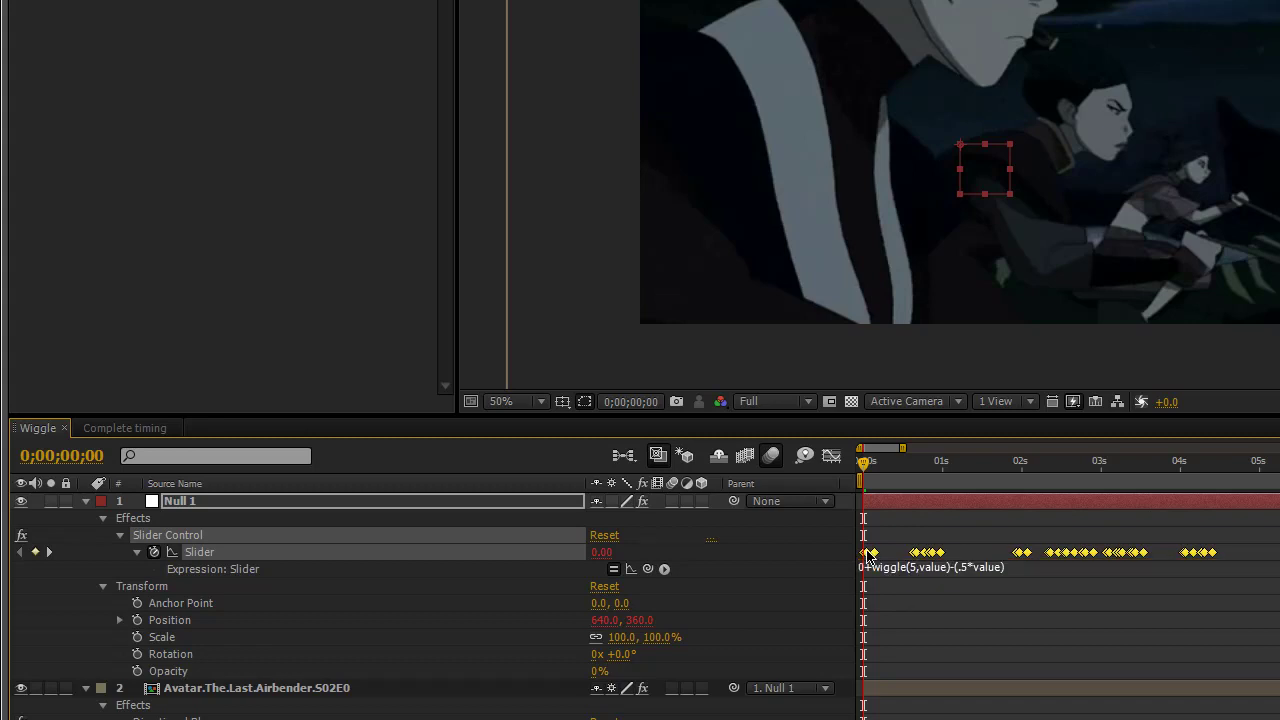
Scrub through the first three seconds to preview the beat-driven shake.
left_click(870, 464)
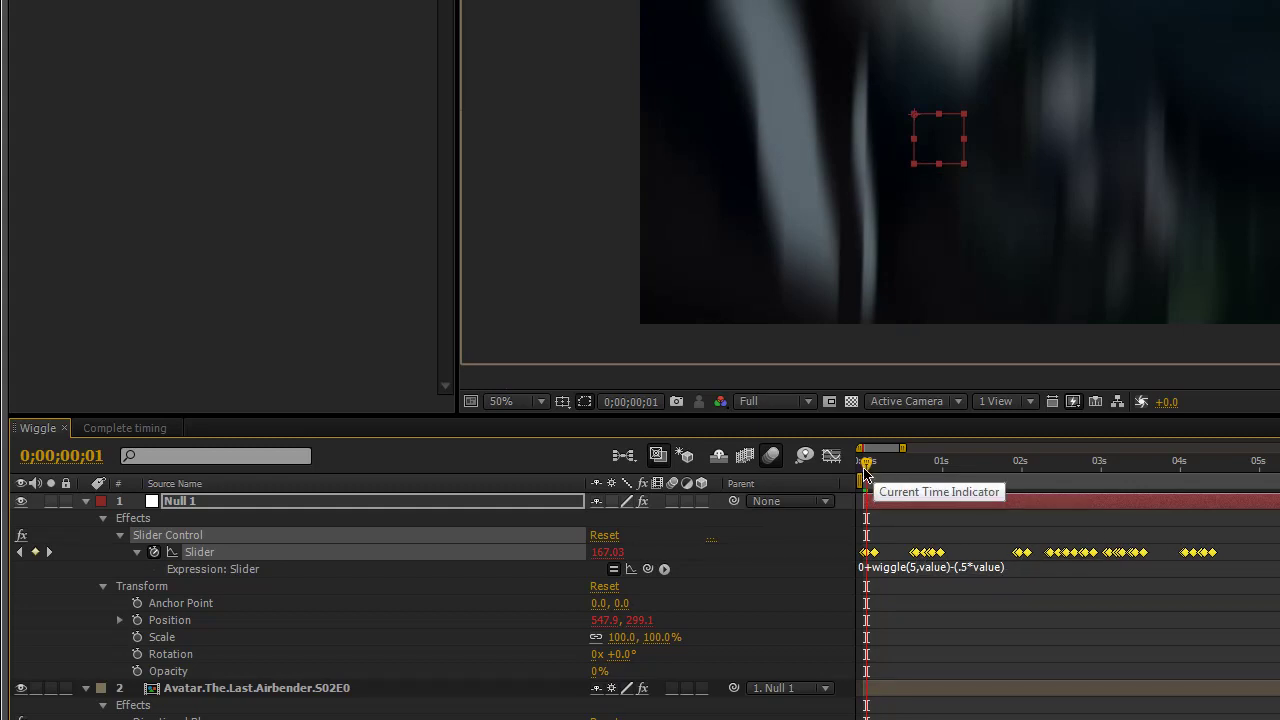
mouse_move(866, 474)
left_mouse_down()
mouse_move(1279, 495)
mouse_move(864, 492)
left_mouse_up()
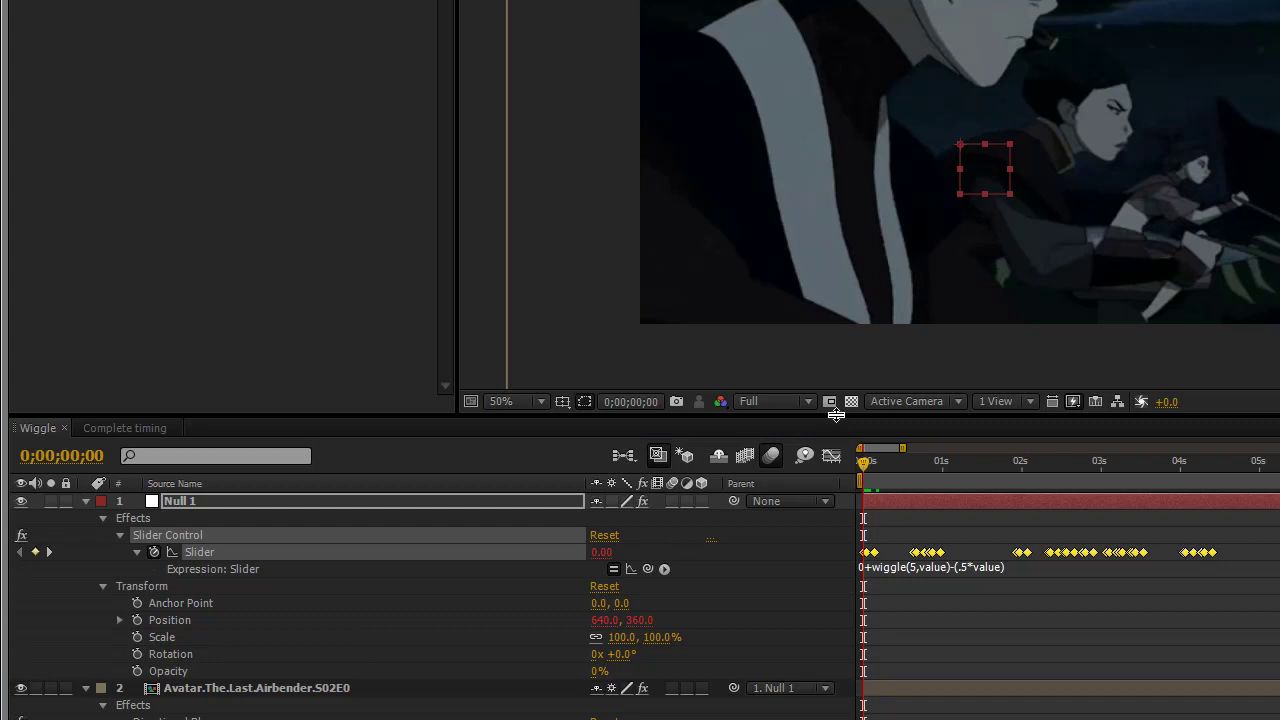
left_click_drag(866, 464, 1126, 485)
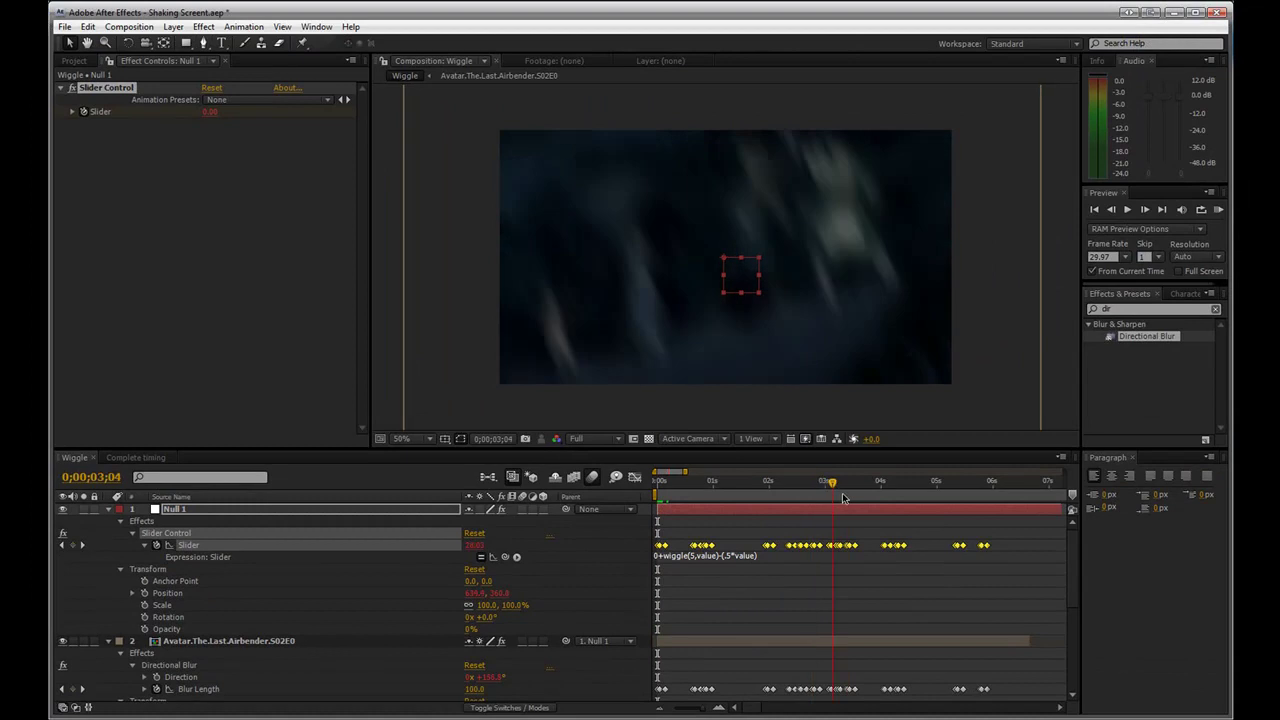
left_click_drag(843, 497, 855, 497)
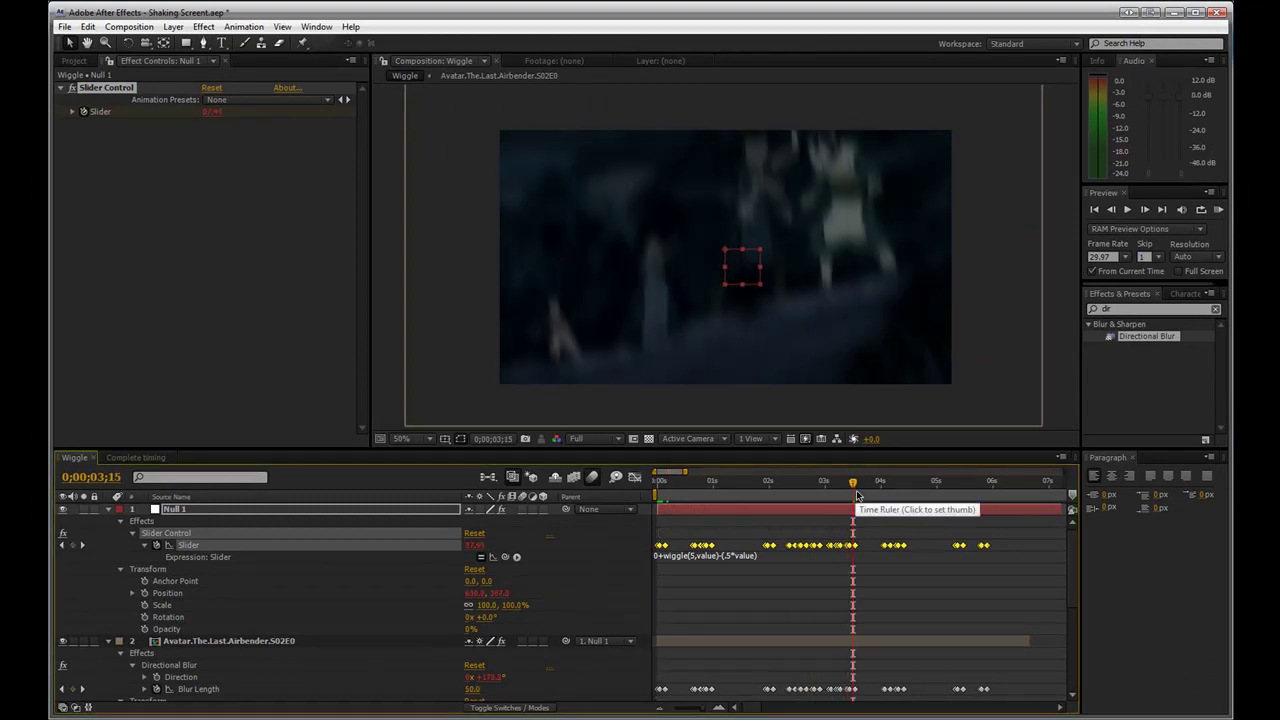
left_click_drag(855, 496, 657, 496)
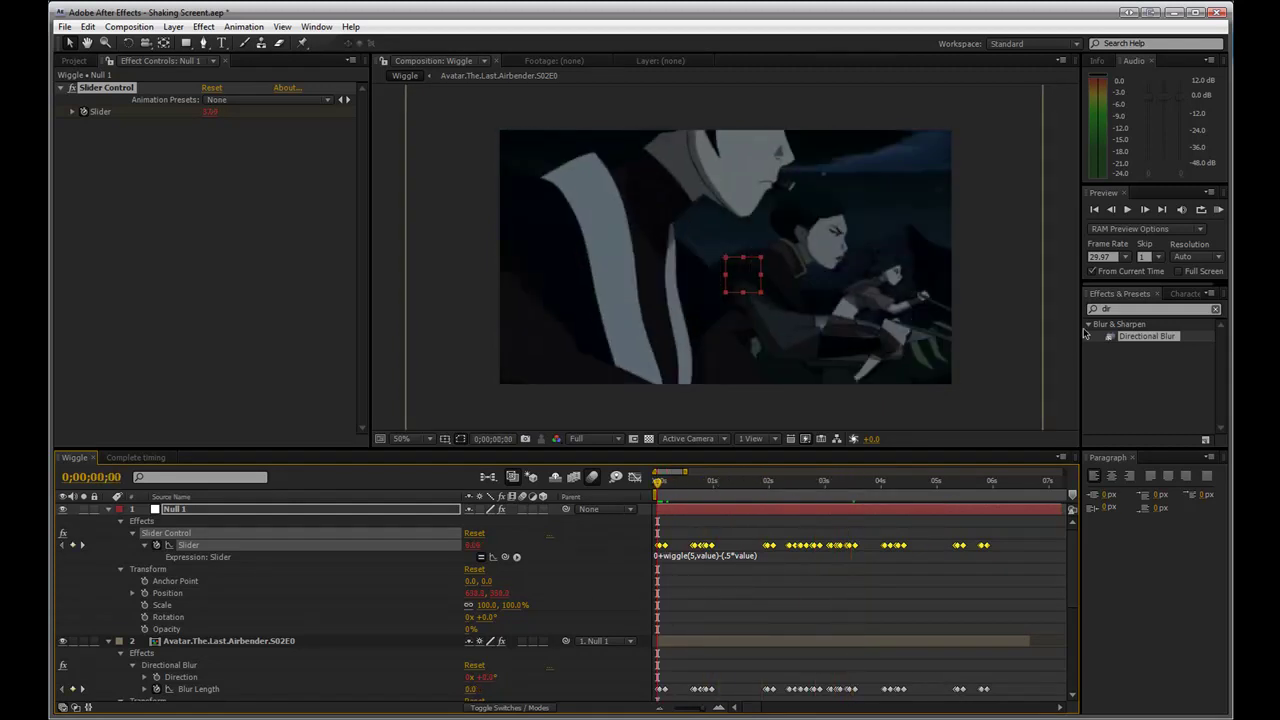
Apply a Glow effect to the anime footage layer and check it on the first frames.
left_click(1107, 308)
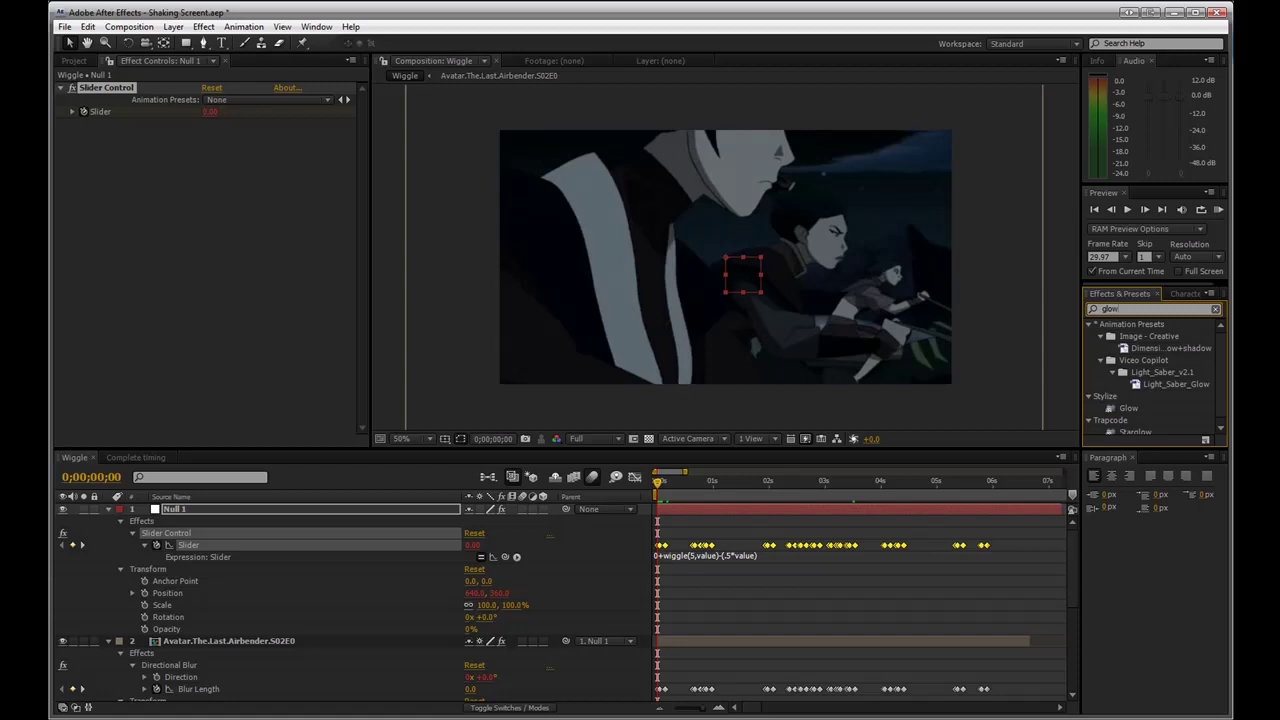
left_click_drag(1128, 408, 201, 645)
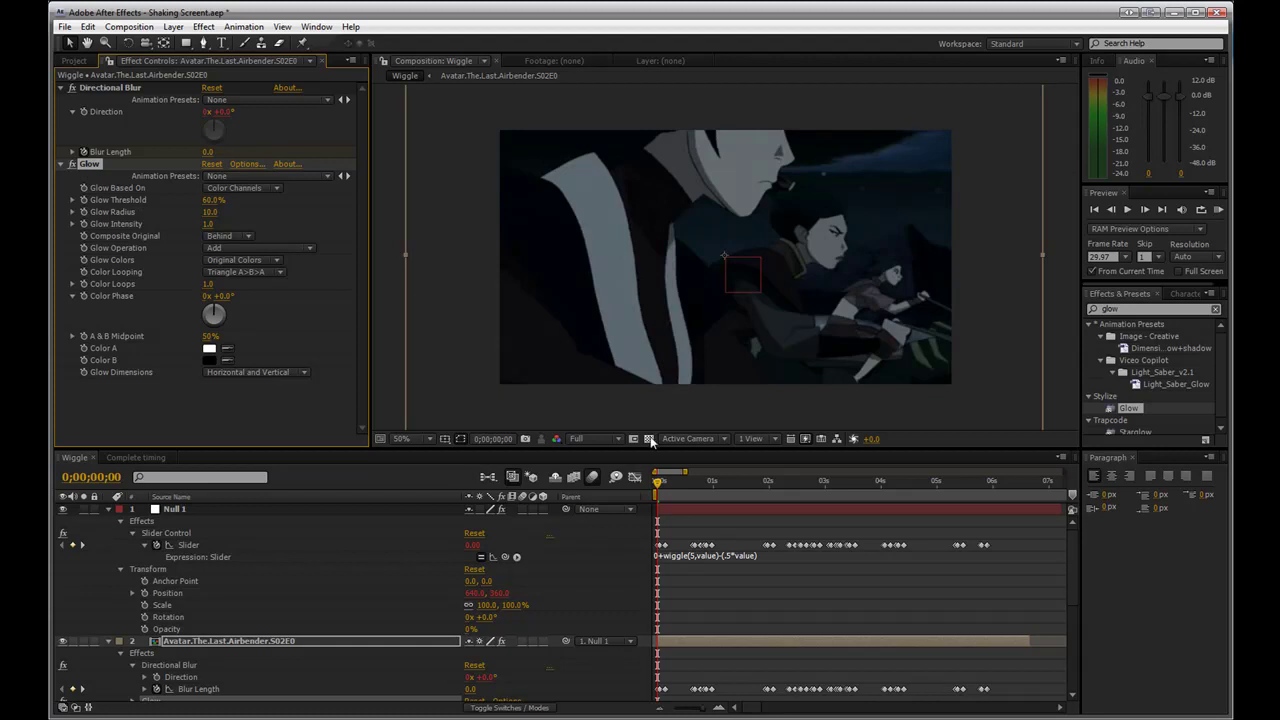
left_click(661, 485)
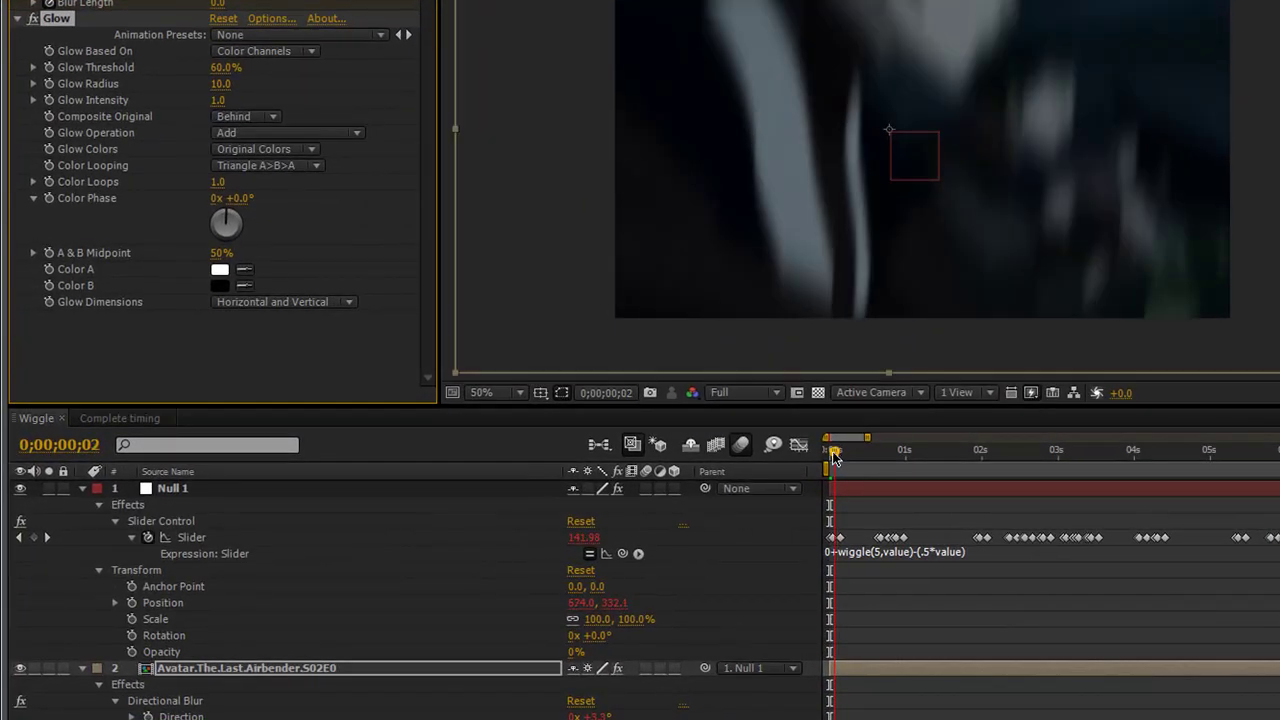
left_click_drag(835, 457, 831, 457)
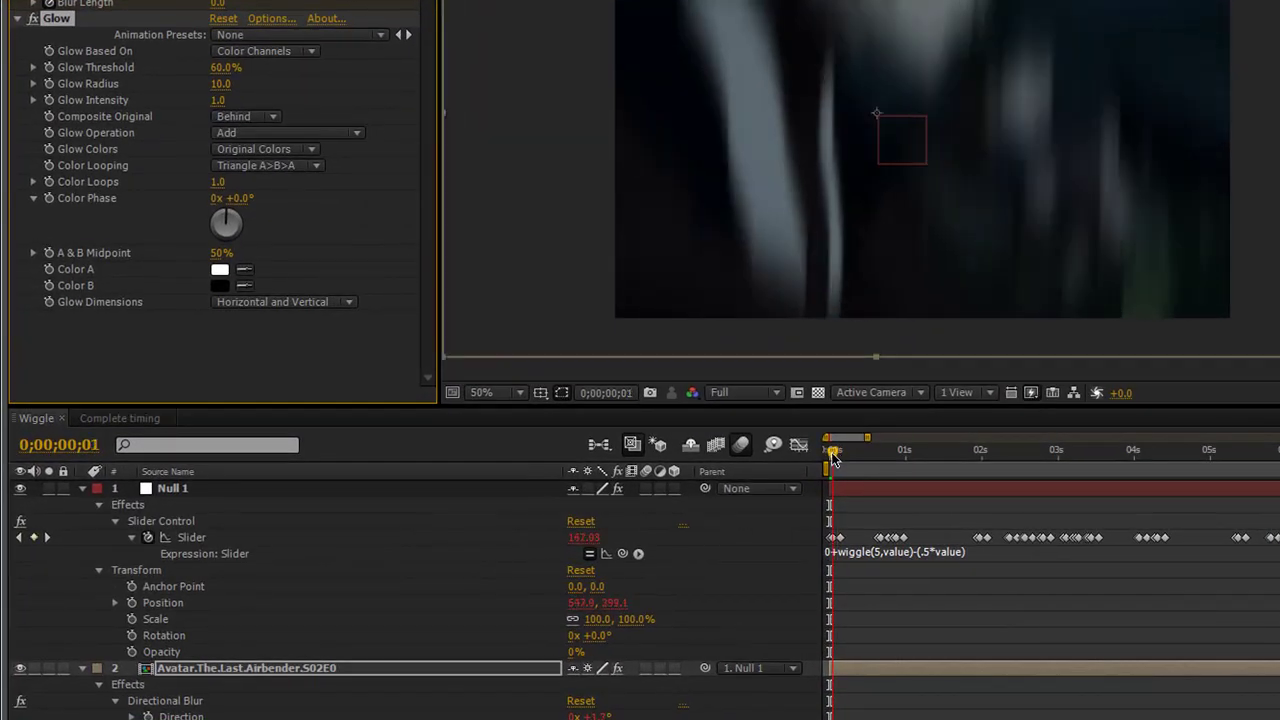
Set Glow Threshold to 20%, widen Radius to 189, and Intensity to 2.0.
left_click_drag(220, 73, 150, 68)
left_click(224, 68)
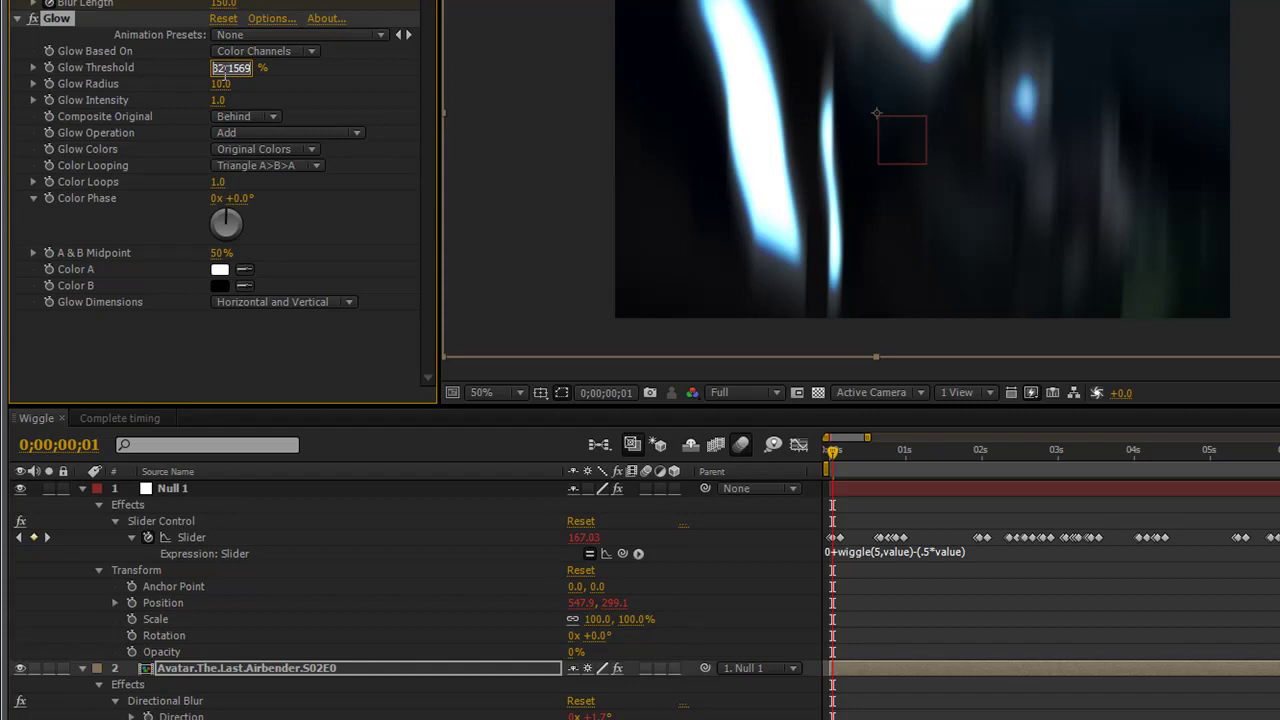
type("20")
key("Return")
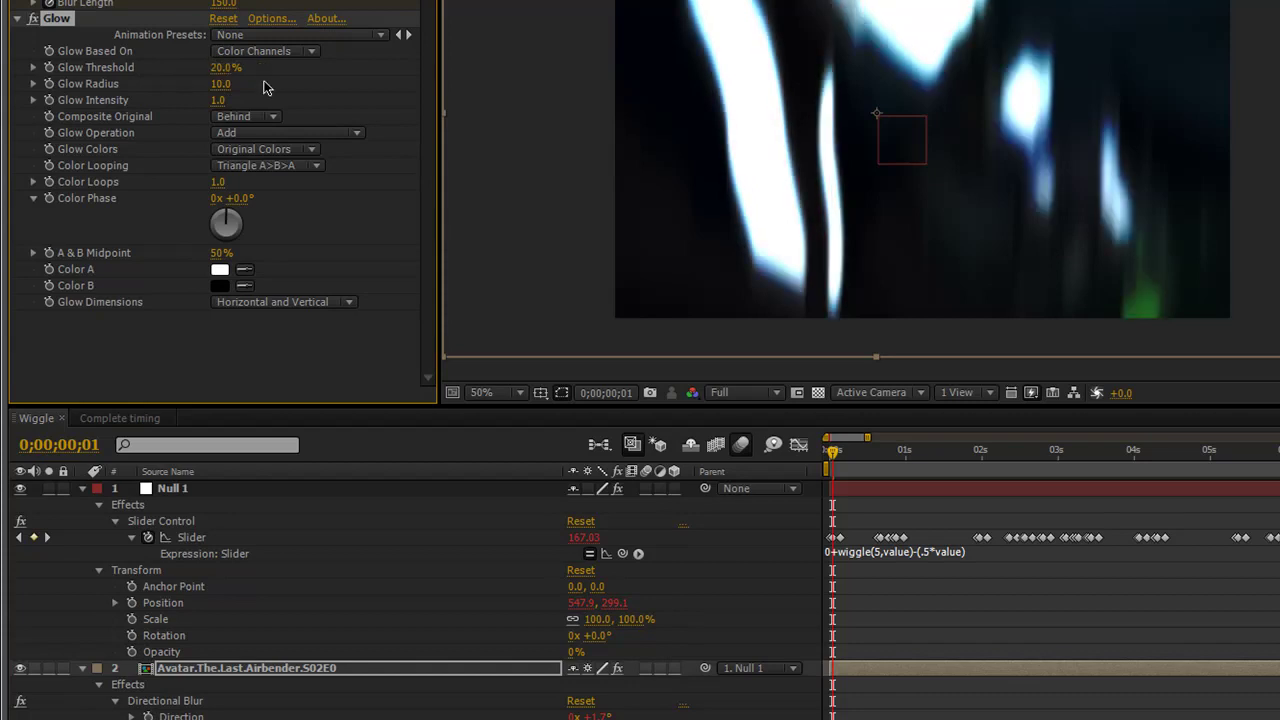
left_click_drag(223, 84, 398, 86)
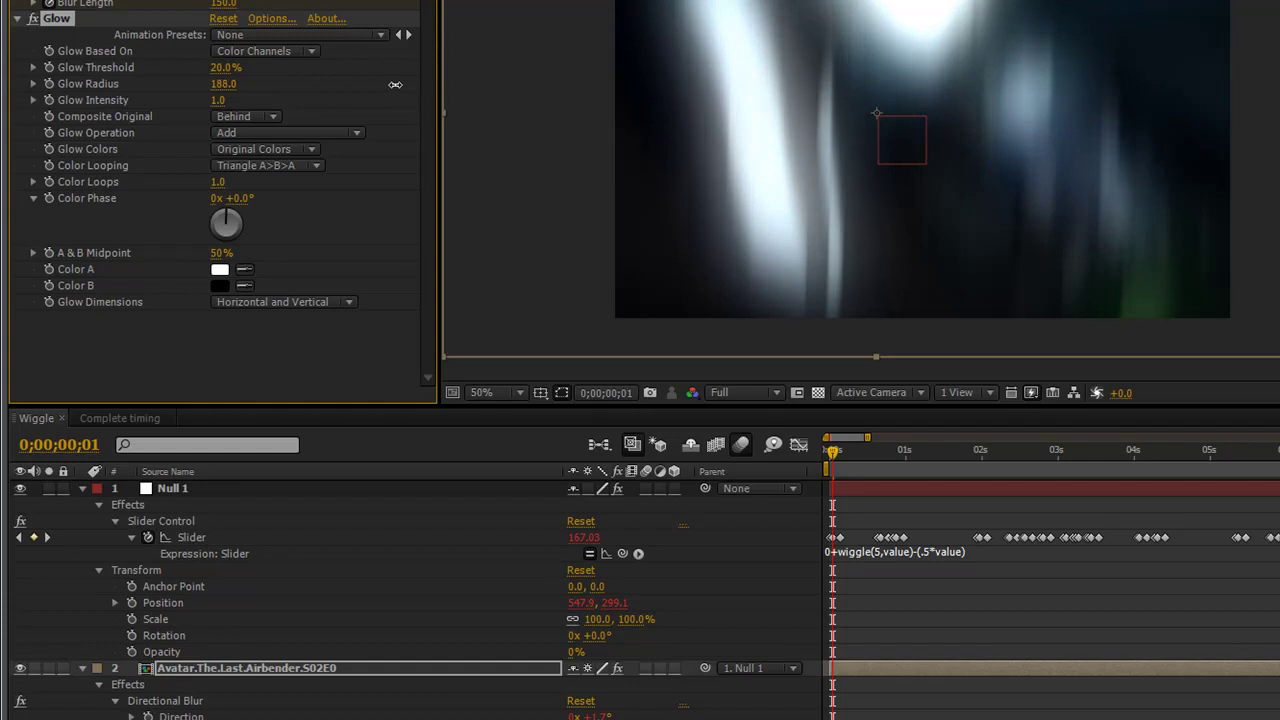
left_click(218, 100)
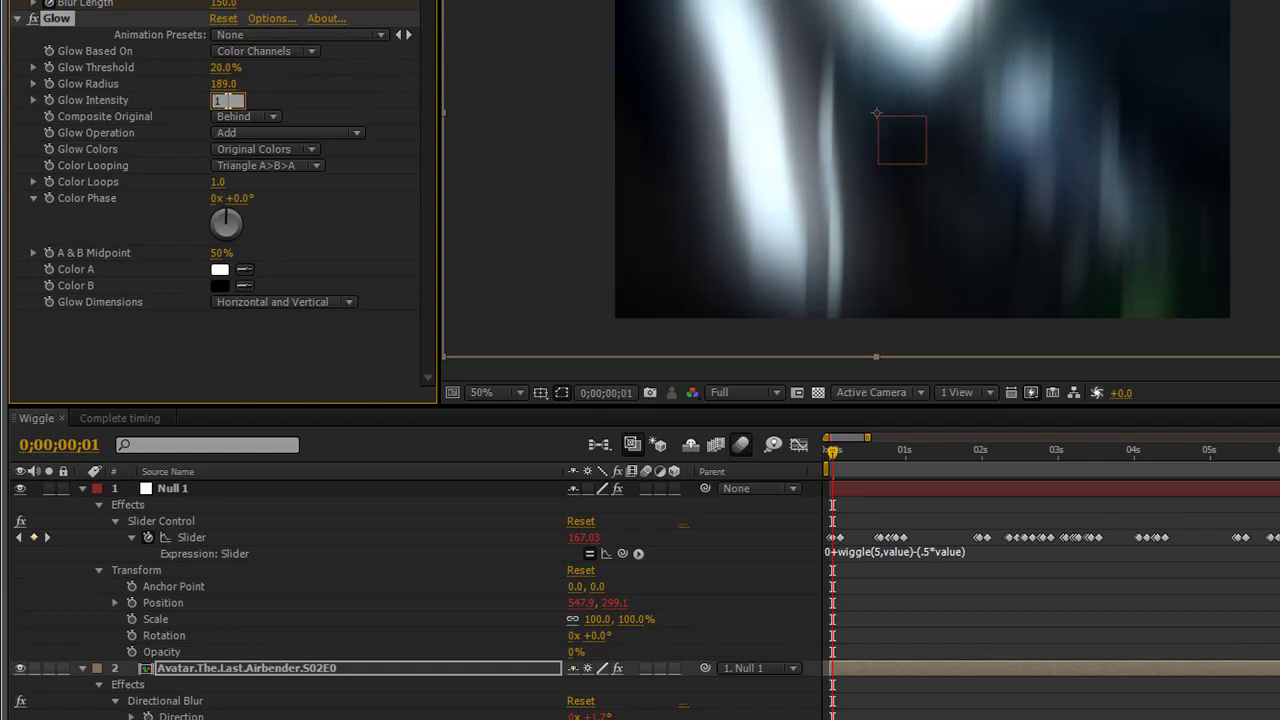
type("2")
key("Return")
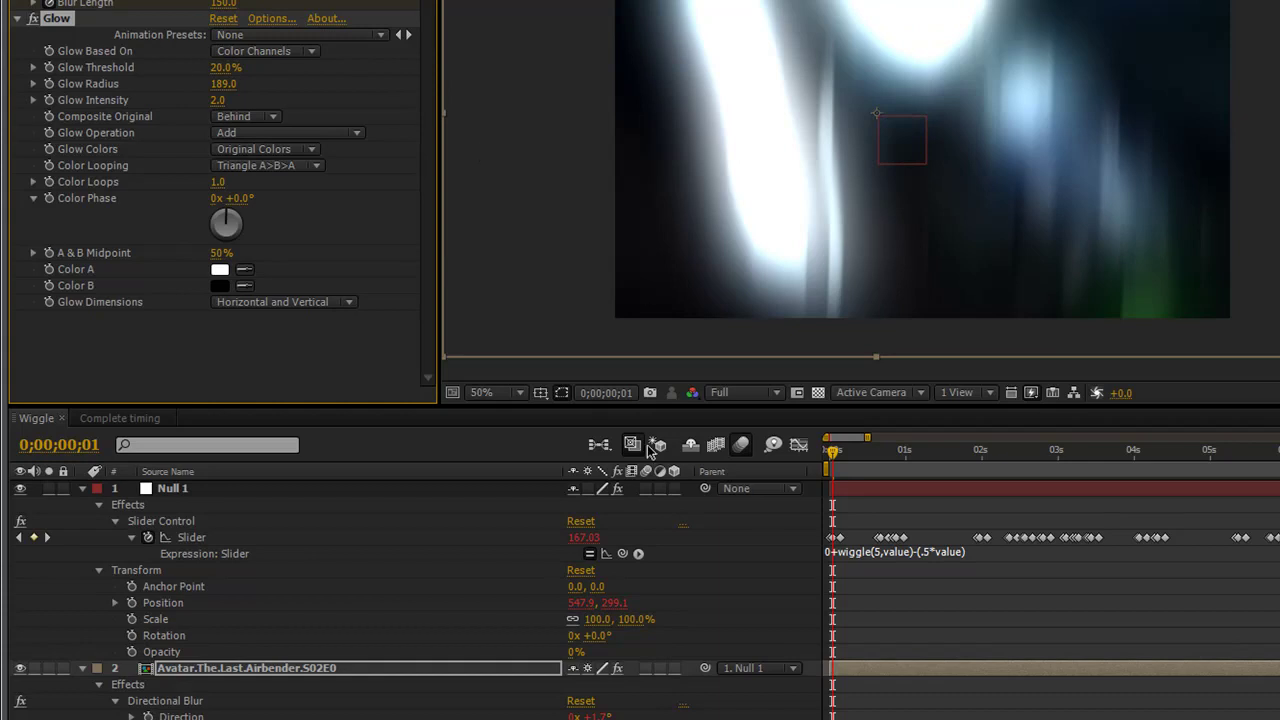
left_click(381, 686)
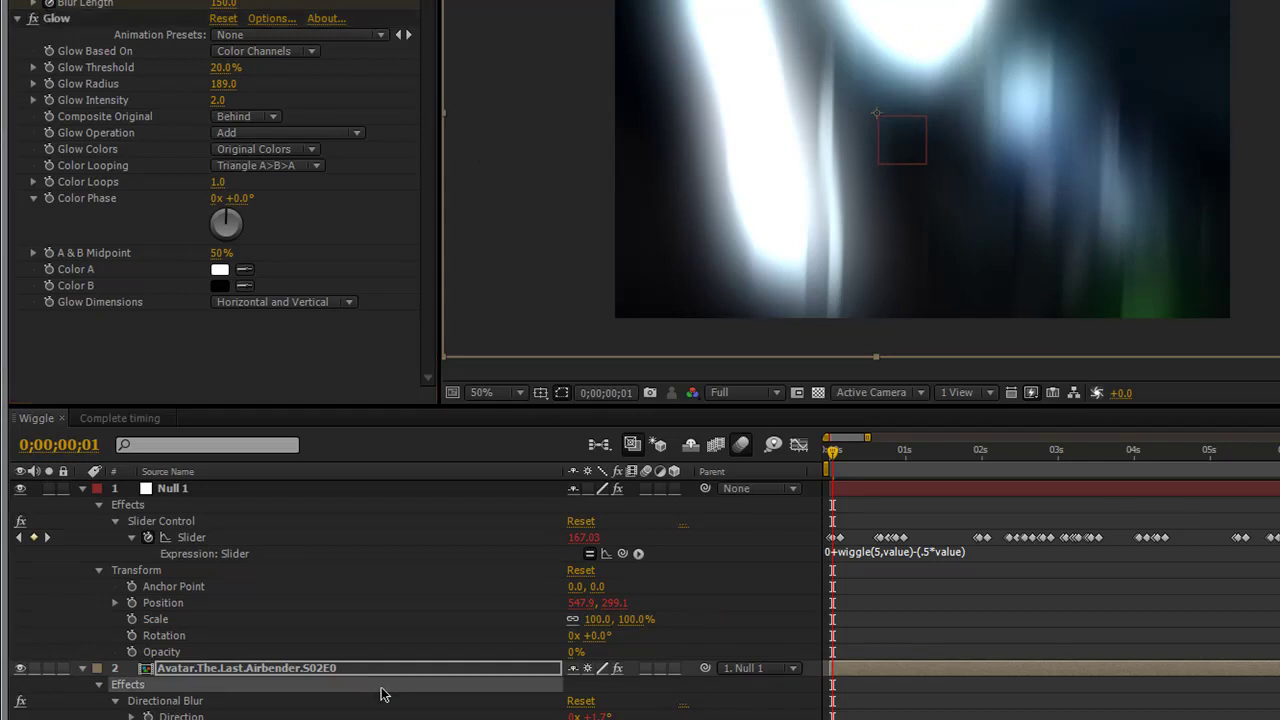
Copy all Blur Length keyframes onto Glow Threshold starting at frame 0, then check the pulse.
left_click(1104, 688)
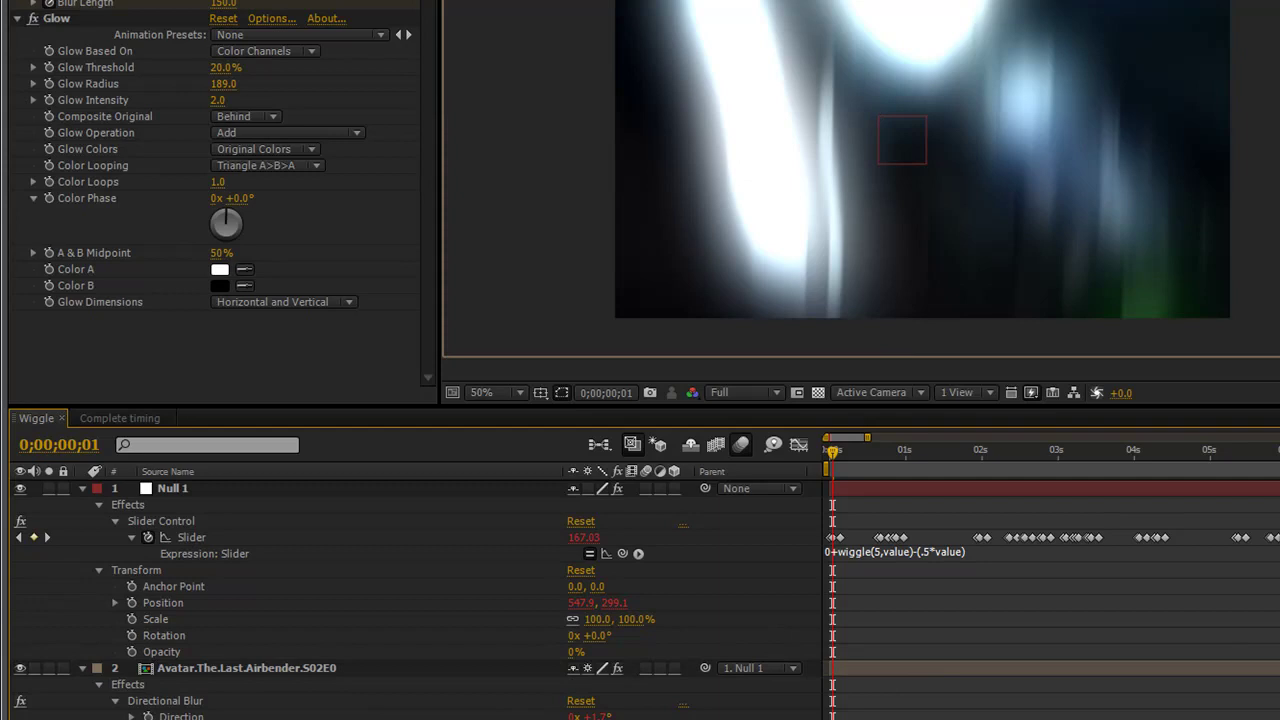
scroll(640, 600, "down", 2)
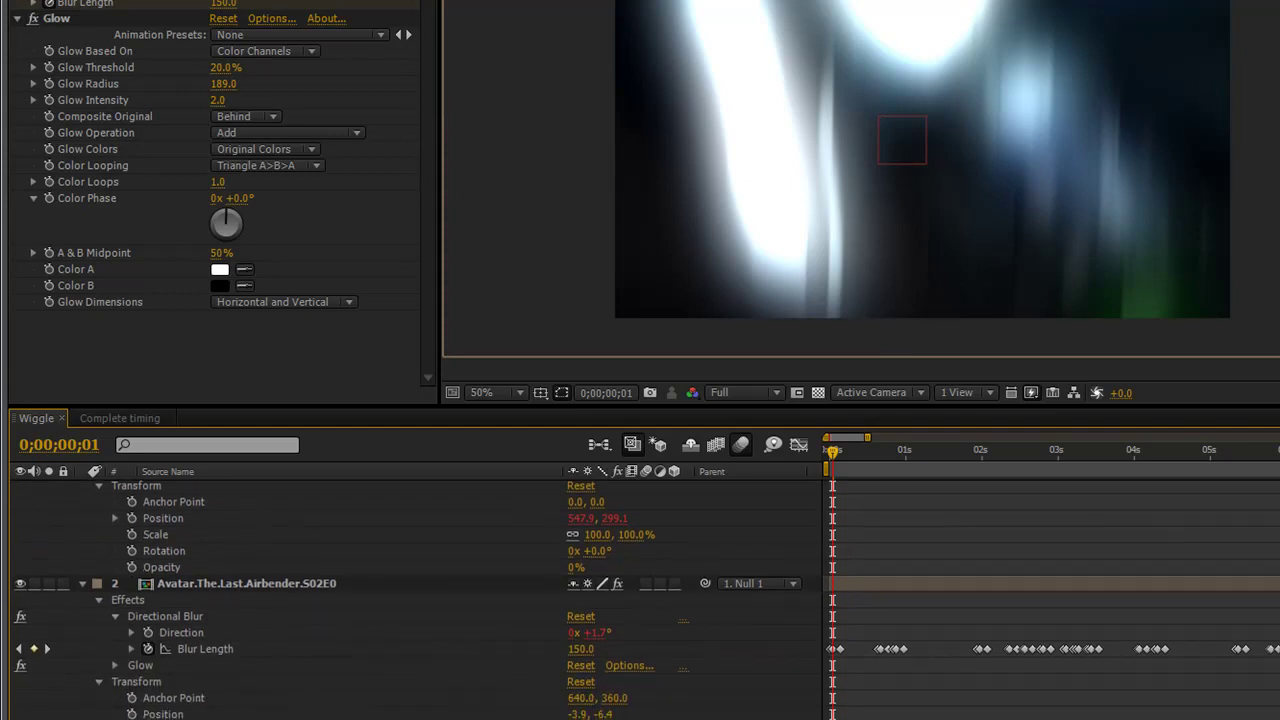
left_click_drag(1275, 643, 826, 658)
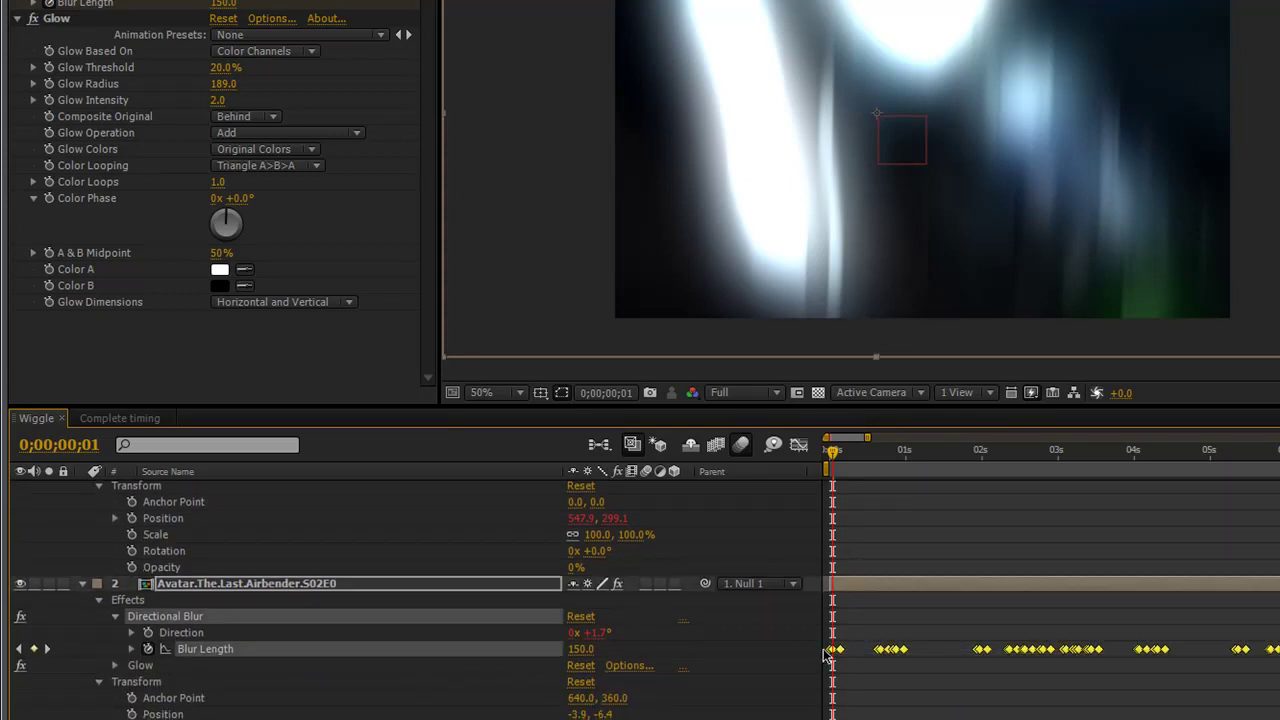
key("Page_Up")
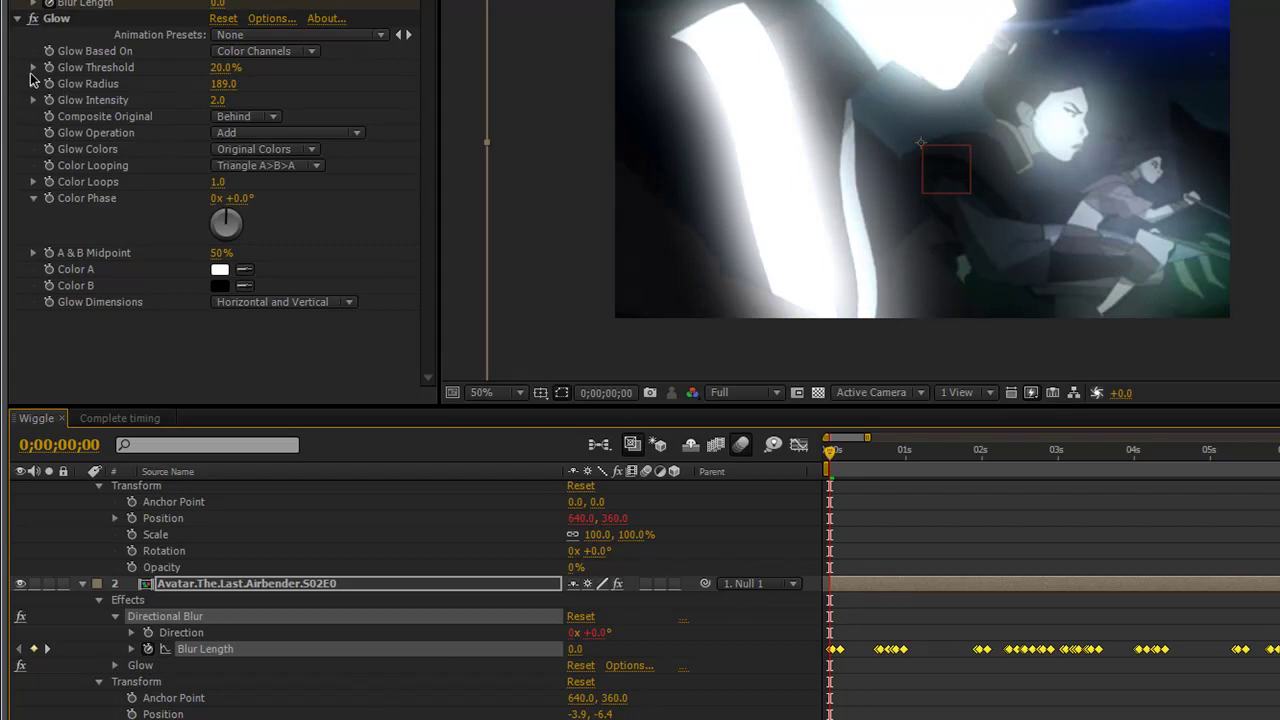
left_click(116, 666)
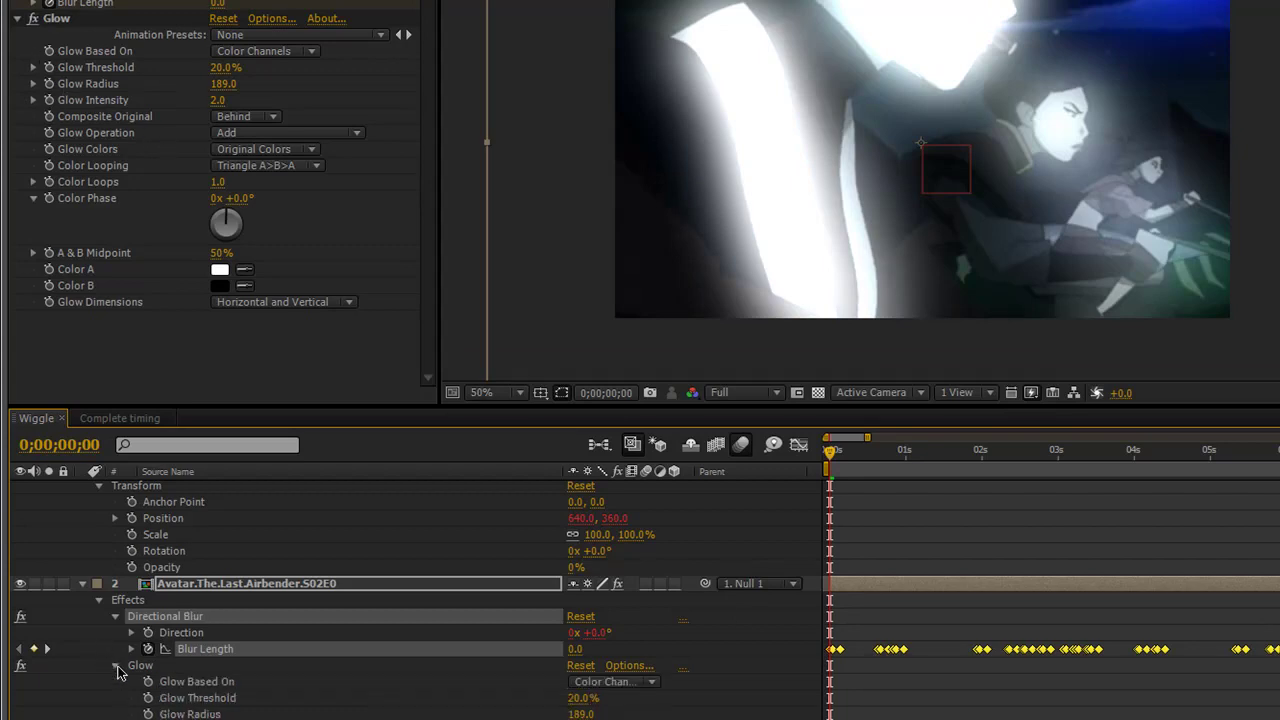
scroll(140, 640, "down", 3)
left_click(178, 549)
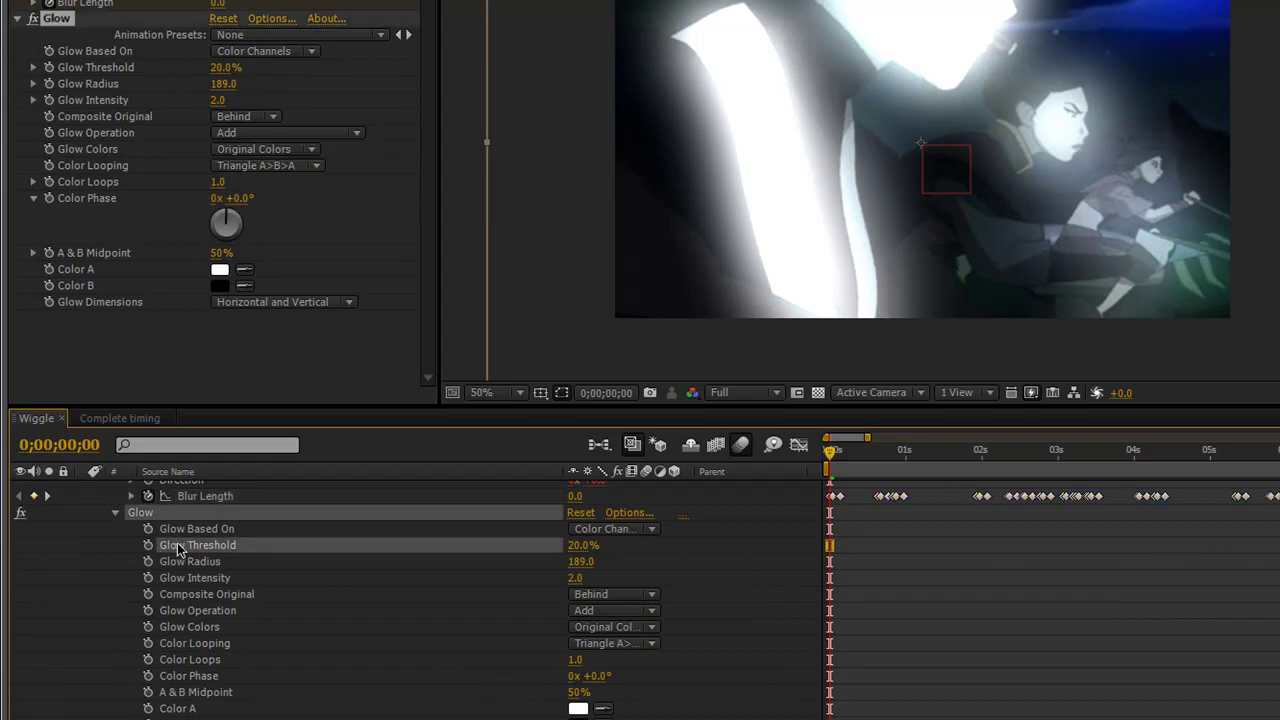
key("ctrl+v")
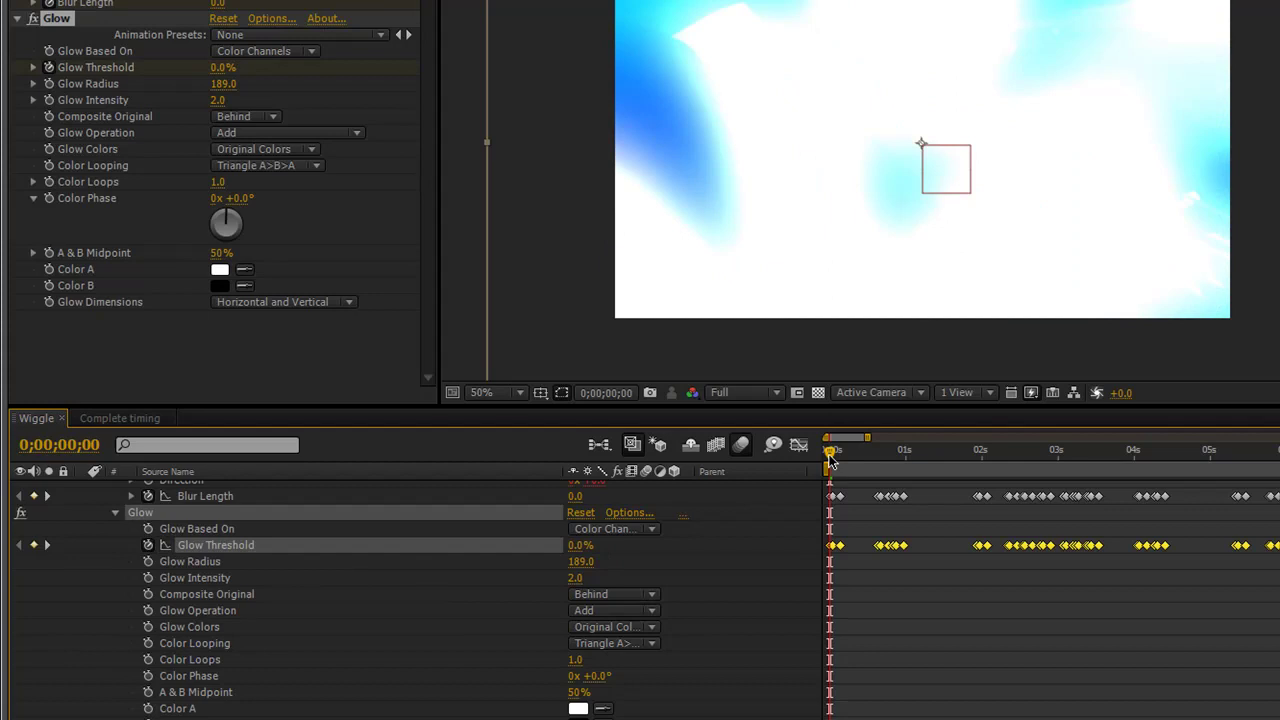
left_click_drag(830, 452, 876, 470)
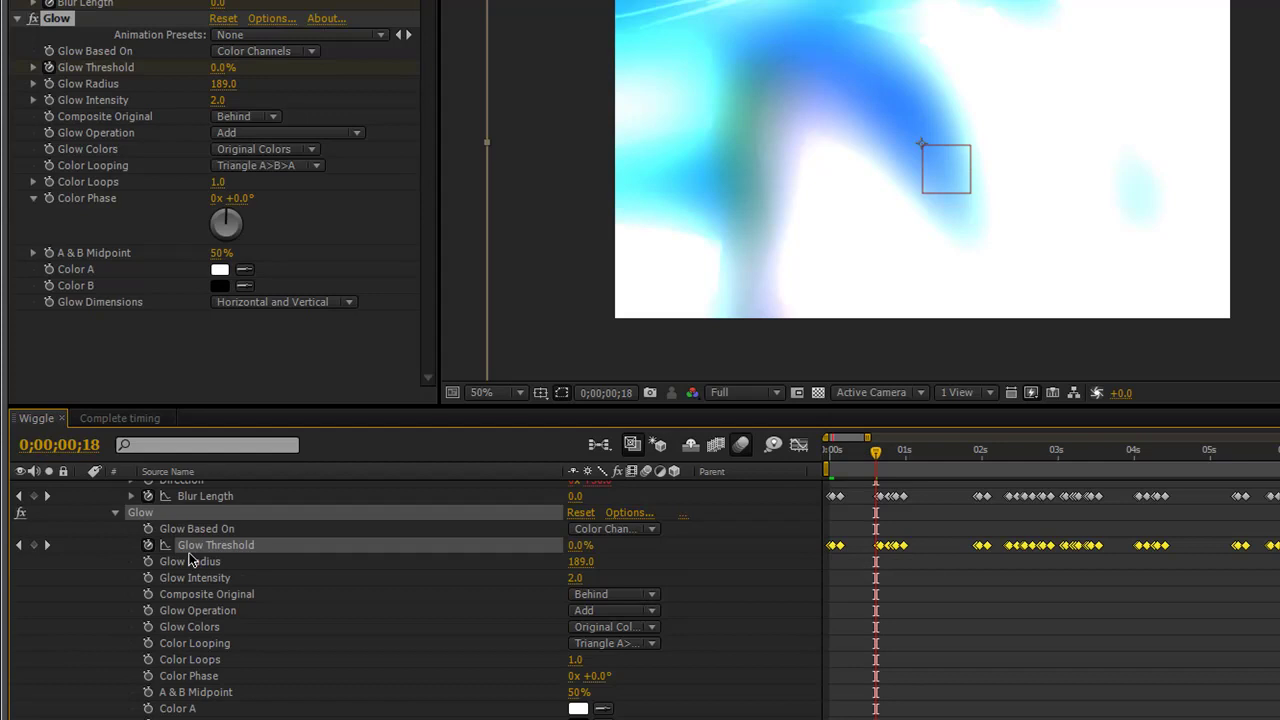
Replace Glow Threshold's default expression with 120-value.
left_click(148, 546, "alt")
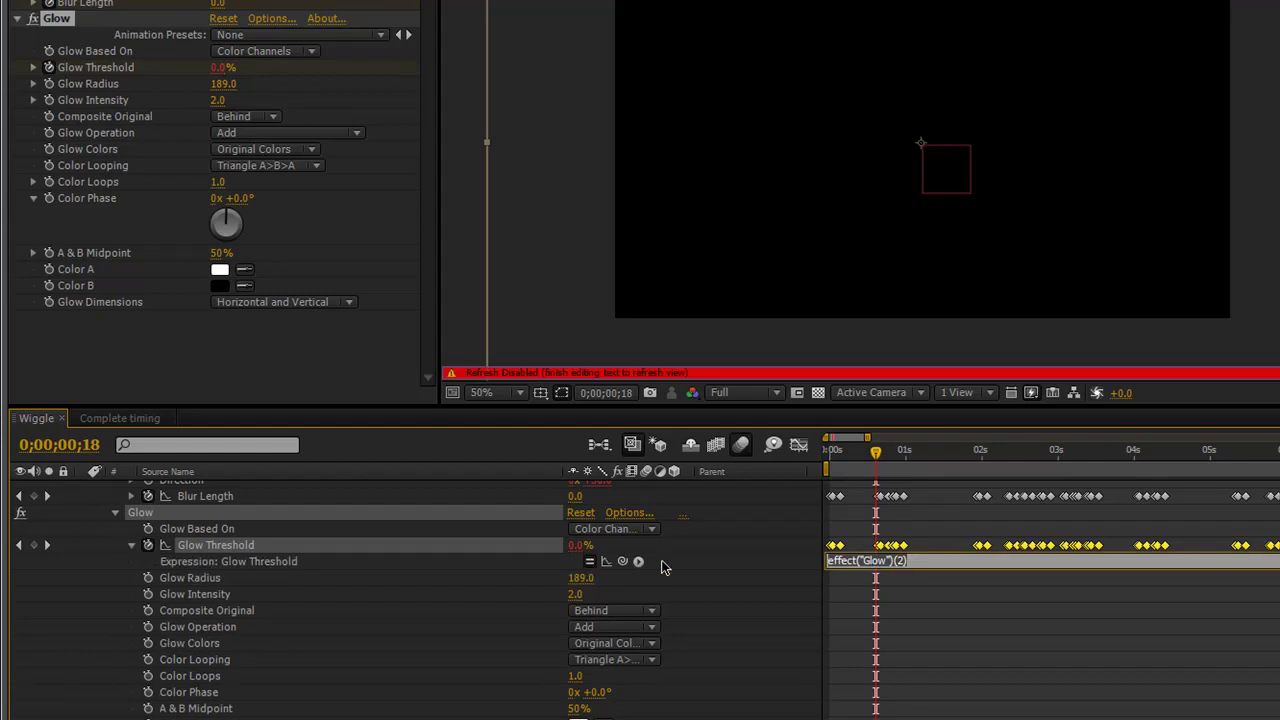
key("BackSpace")
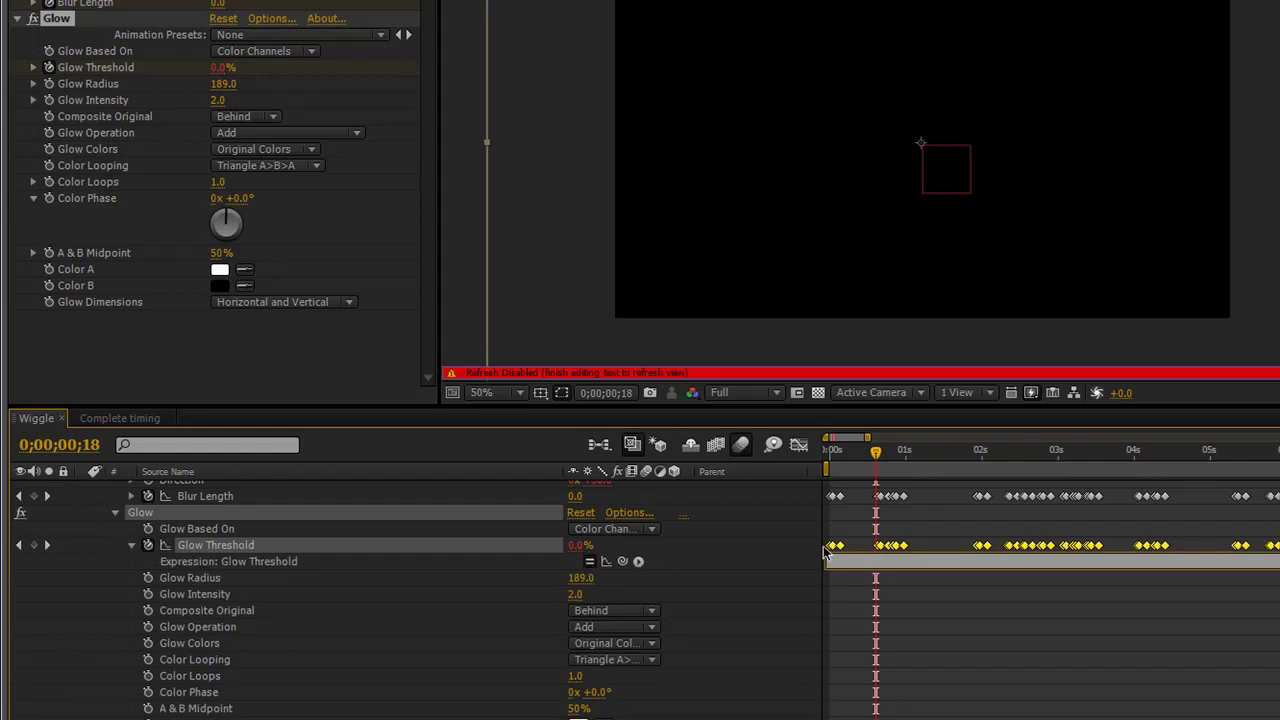
mouse_move(836, 551)
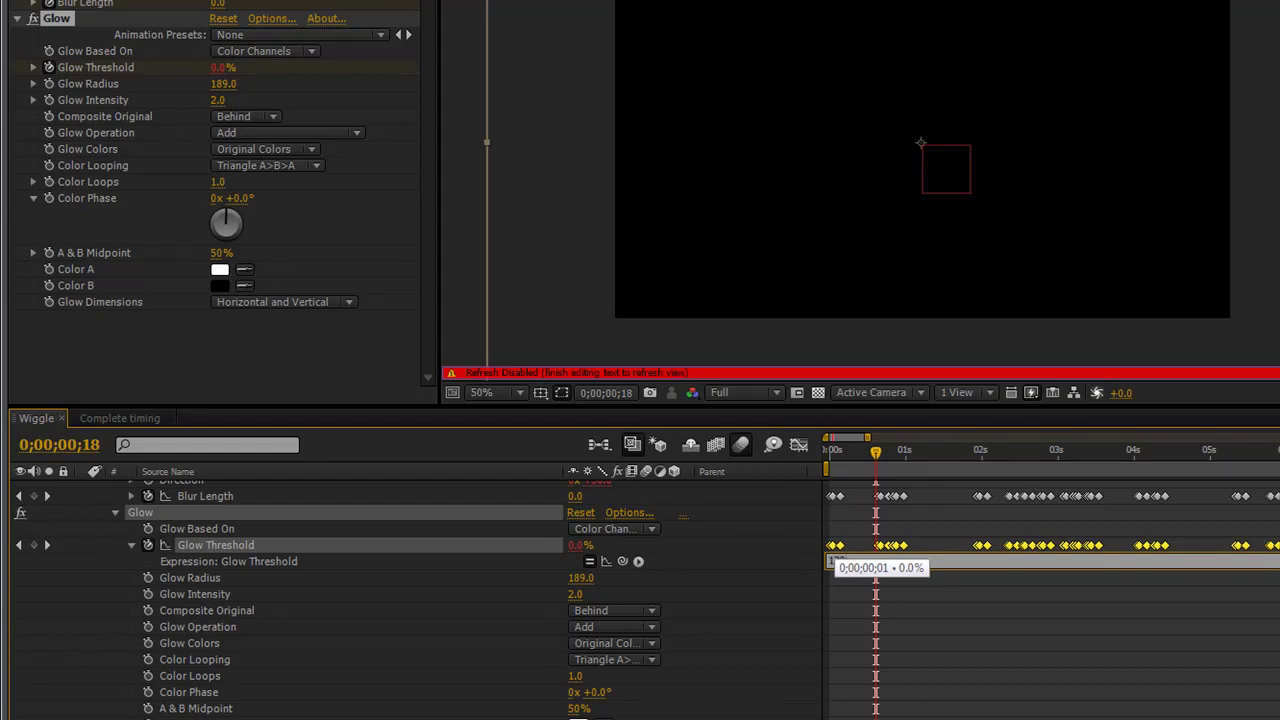
type("120-value")
left_click(791, 557)
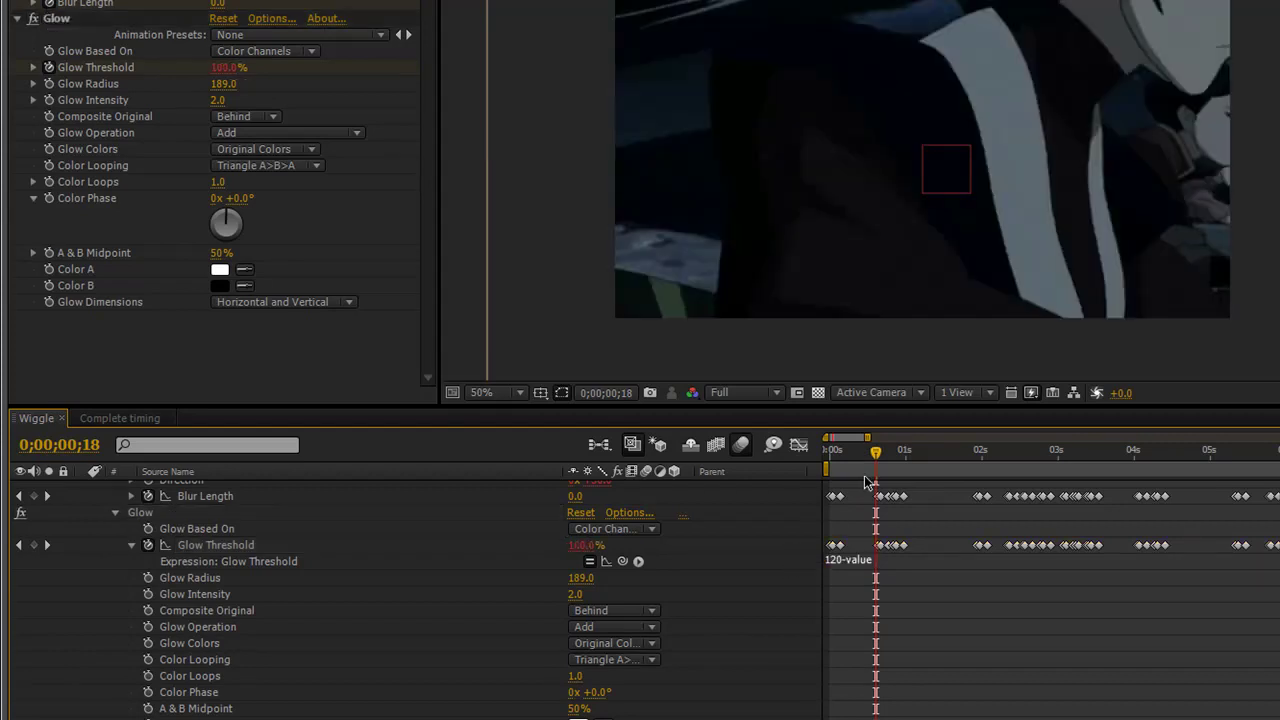
Scrub through the shot to confirm the glow dips to 20% on each gunshot.
left_click_drag(879, 458, 851, 463)
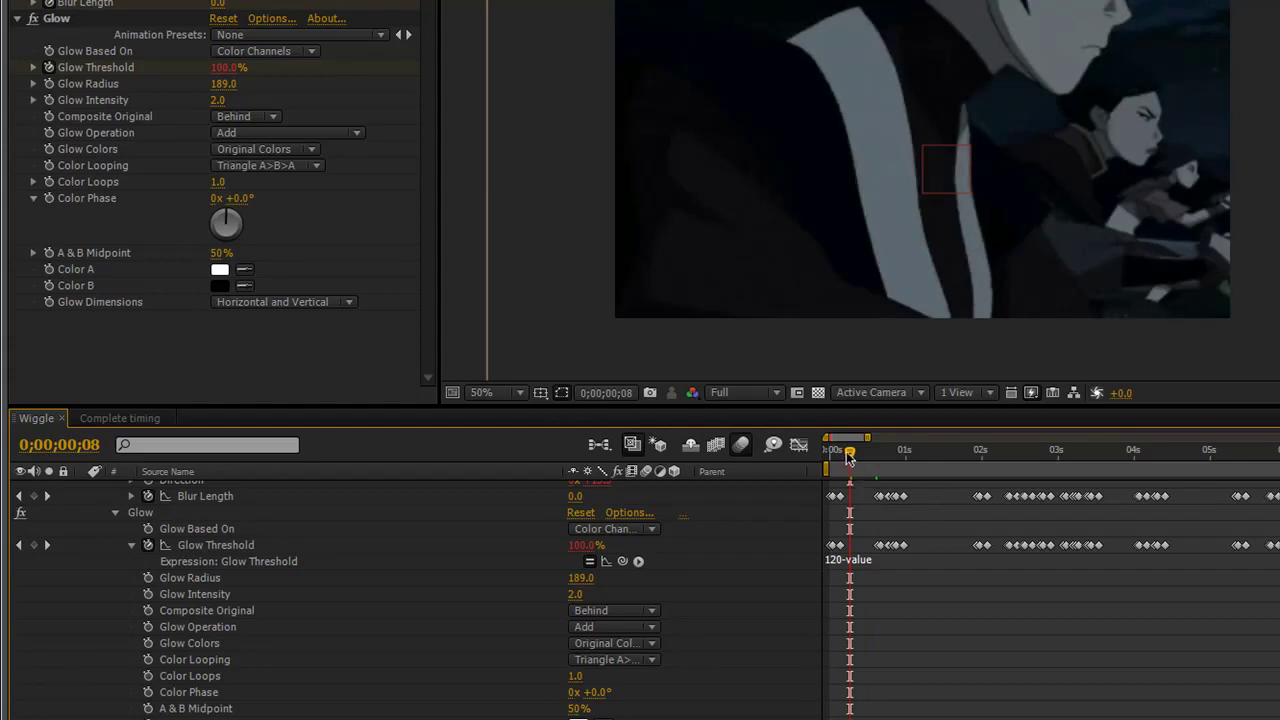
left_click_drag(849, 458, 878, 459)
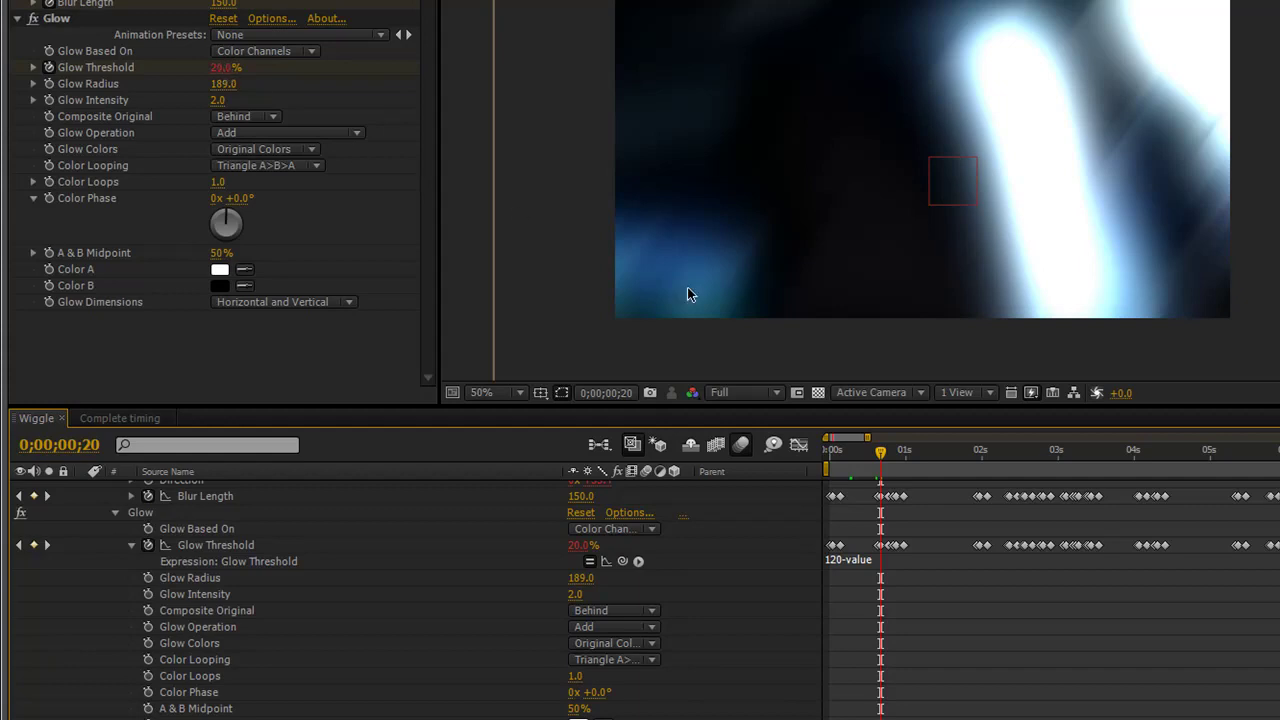
mouse_move(883, 454)
left_mouse_down()
mouse_move(897, 455)
mouse_move(871, 455)
mouse_move(886, 460)
left_mouse_up()
scroll(400, 600, "up", 3)
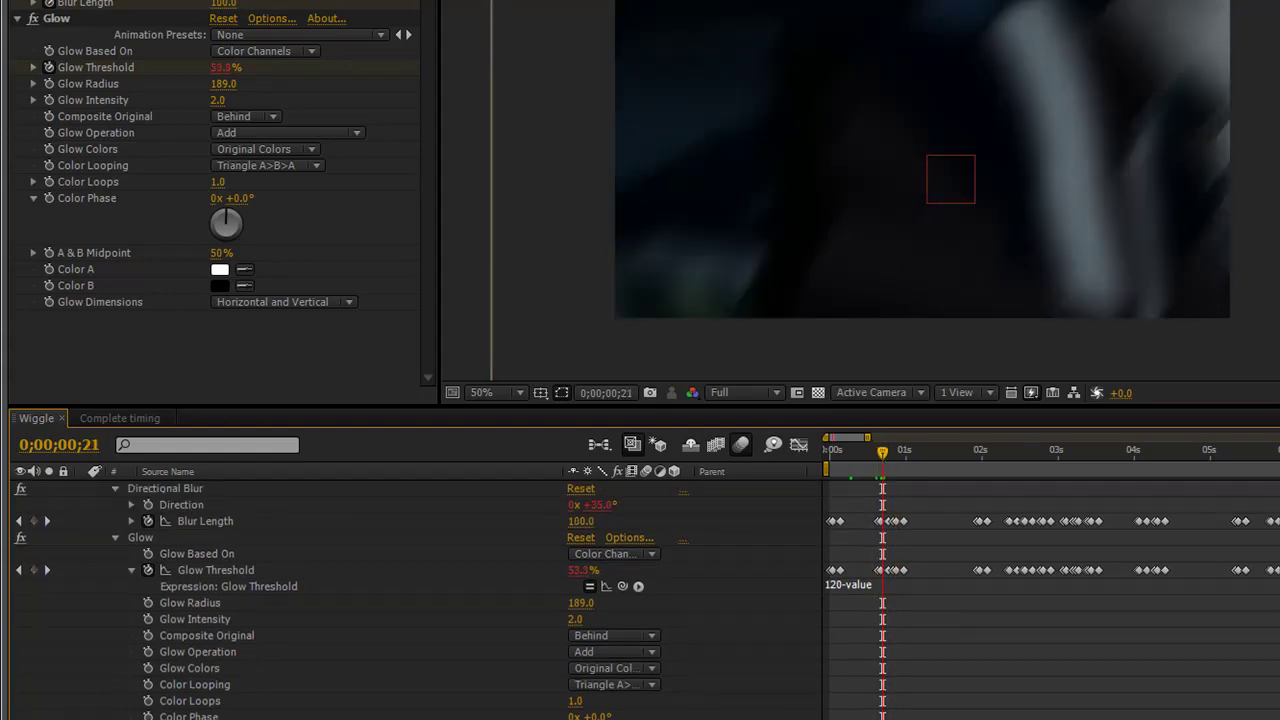
scroll(646, 600, "down", 4)
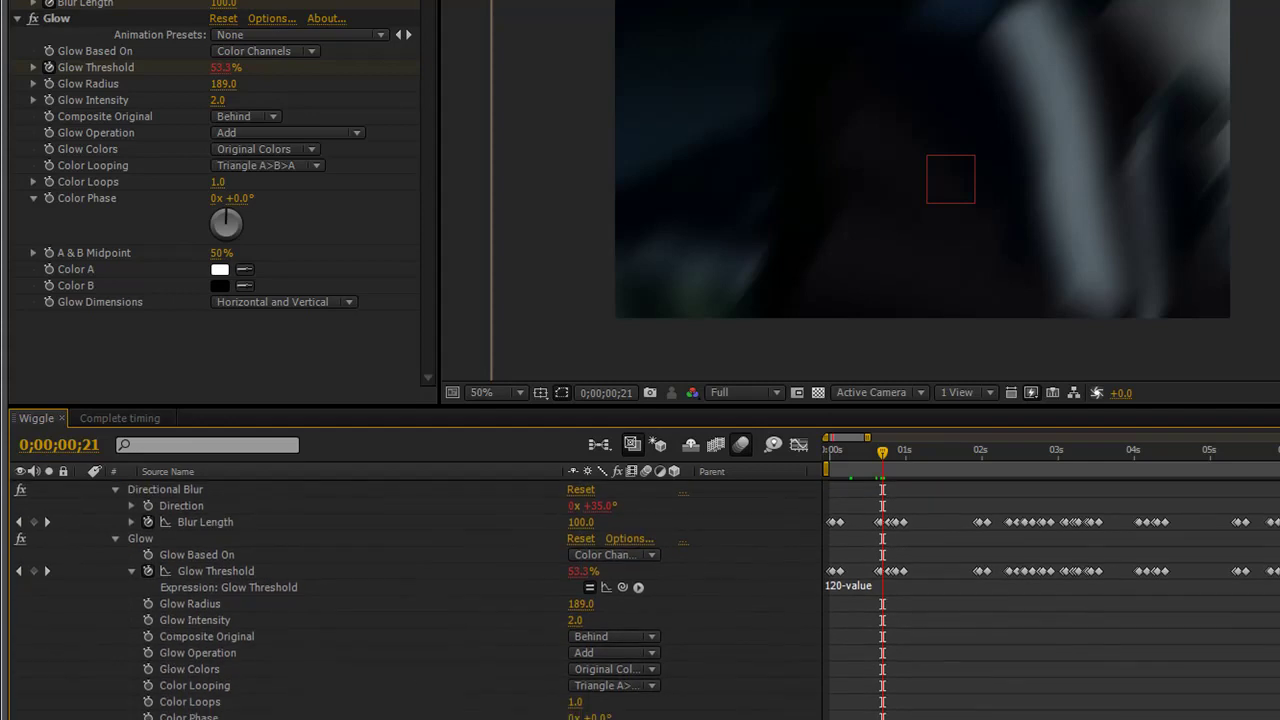
left_click_drag(882, 453, 809, 473)
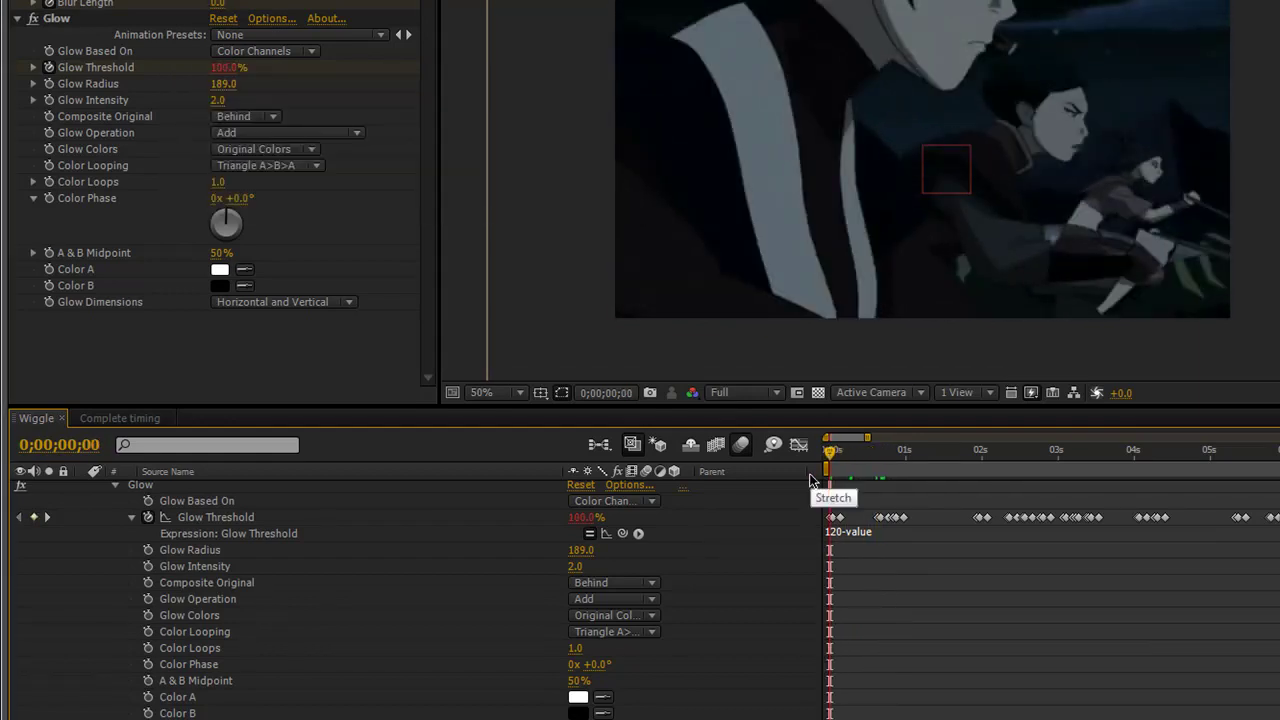
Switch the viewer resolution from Full to Half and start the preview playback.
left_click(776, 392)
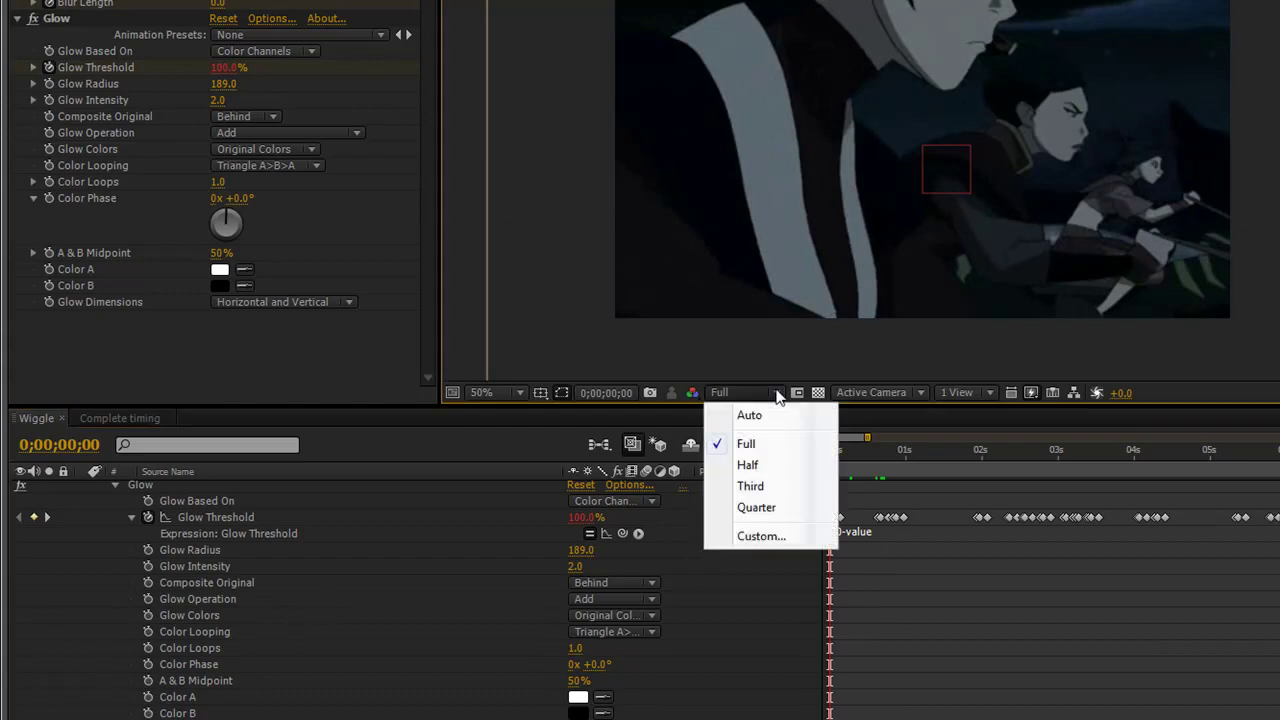
left_click(746, 467)
key("space")
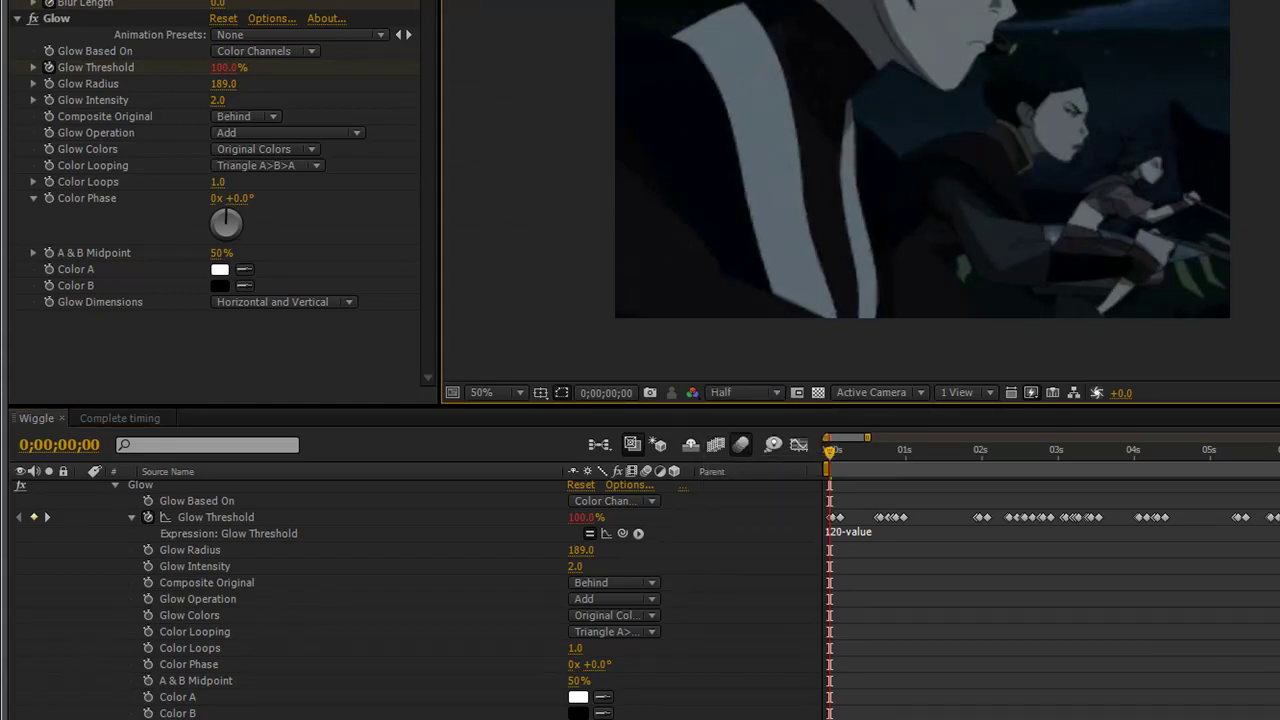